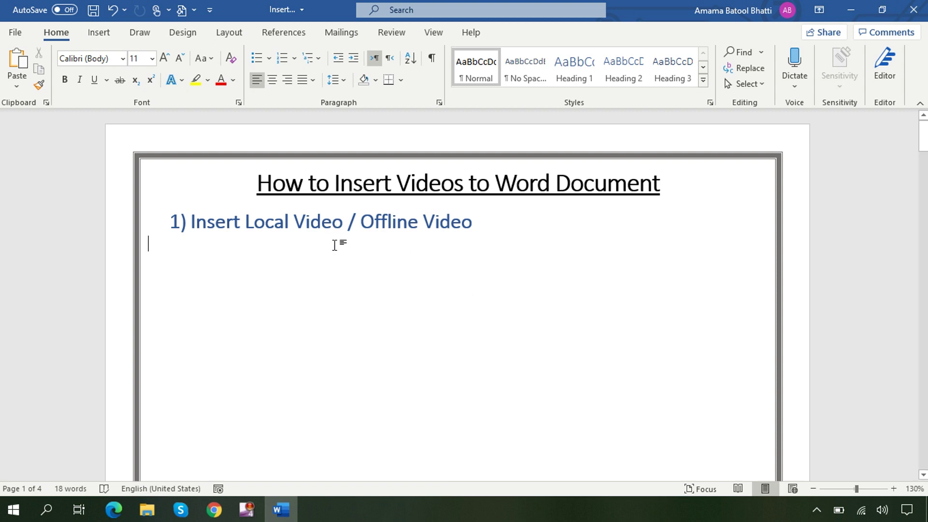
# Step: Centre the blank line beneath the heading and bring up the File backstage
pyautogui.click(275, 82)
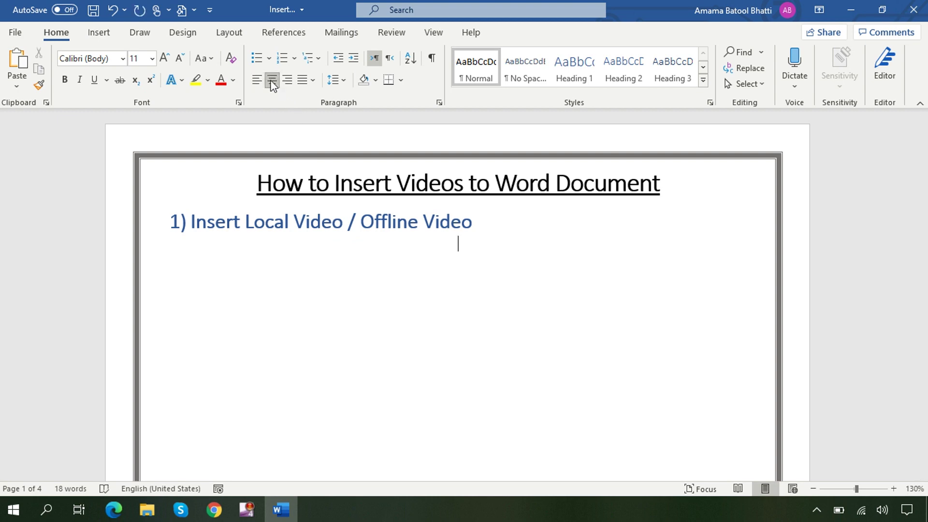
pyautogui.click(15, 33)
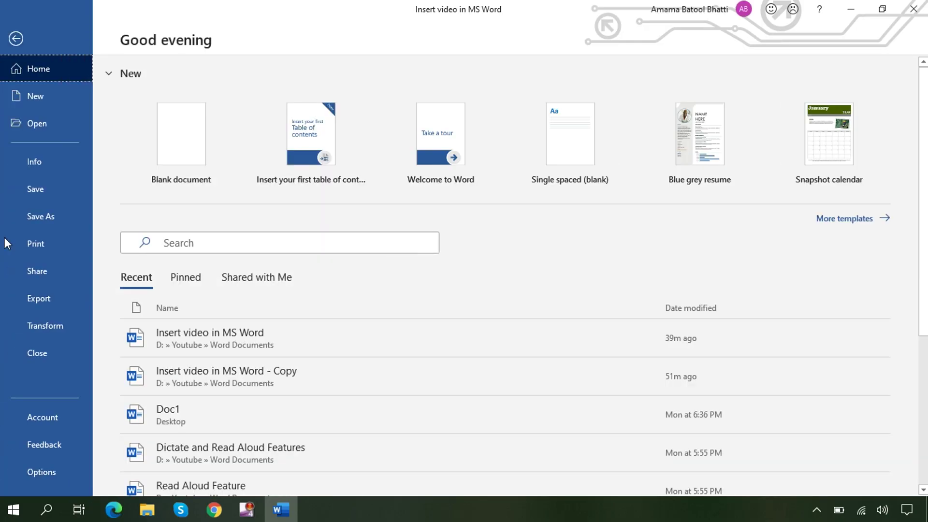
# Step: Enable the Developer tab on the ribbon through Word Options > Customize Ribbon
pyautogui.click(60, 477)
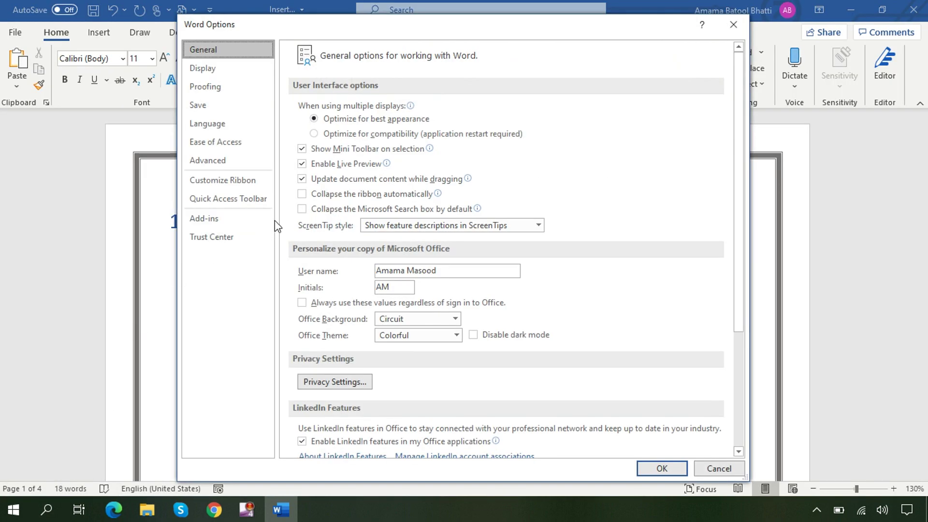
pyautogui.click(256, 186)
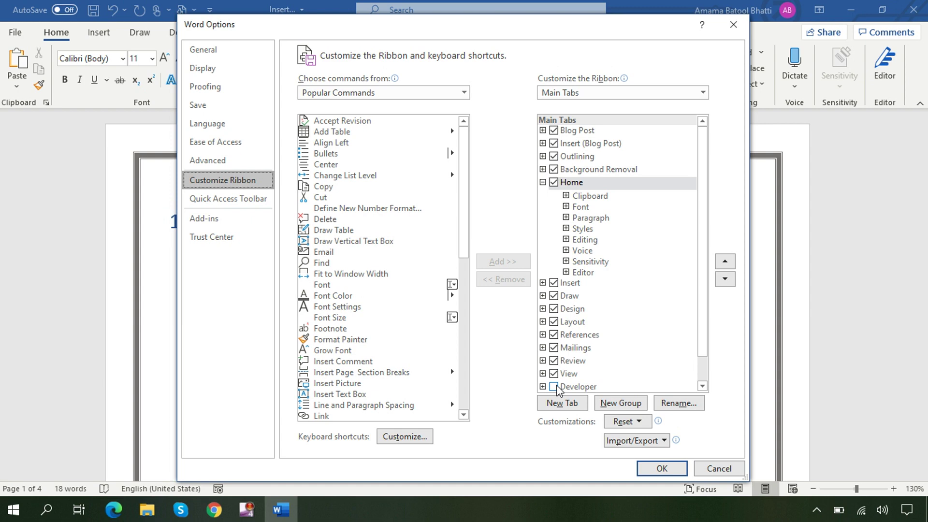
pyautogui.click(554, 386)
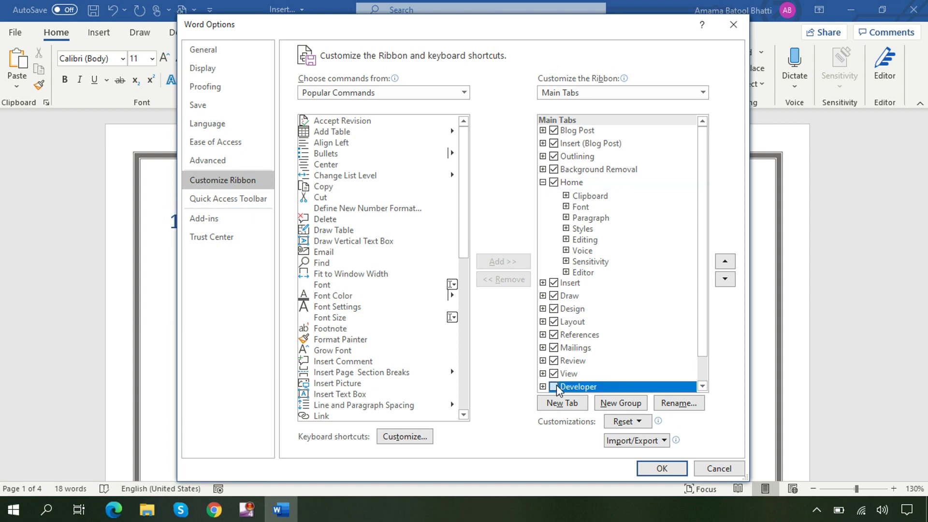
pyautogui.click(645, 468)
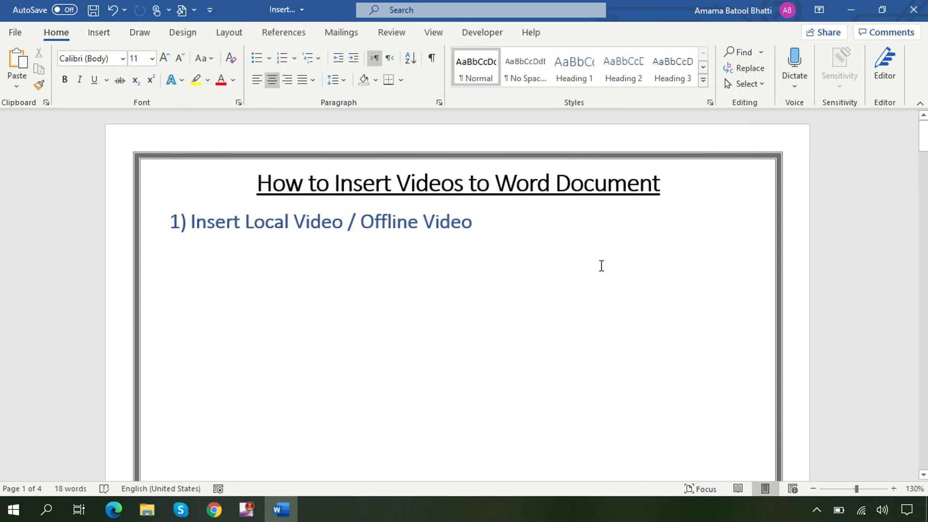
# Step: Insert a Windows Media Player control from Legacy Tools > More Controls under the heading
pyautogui.click(491, 36)
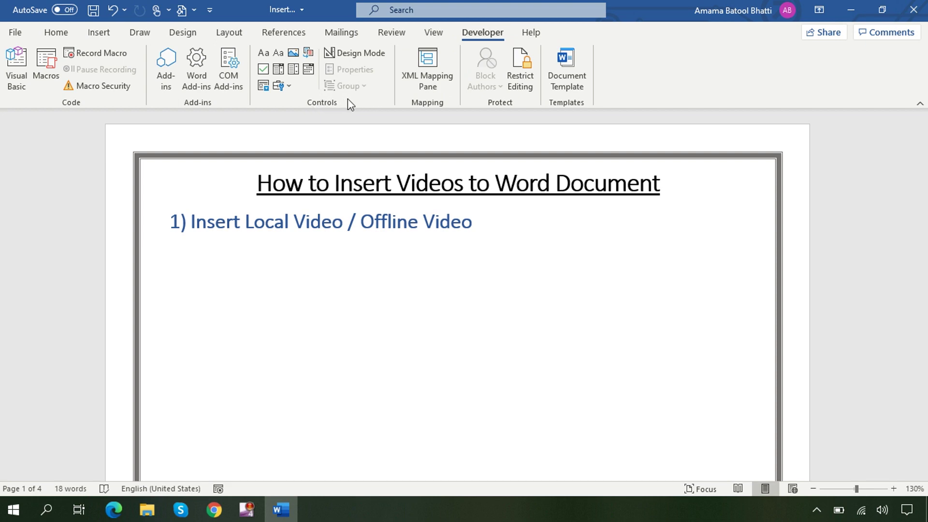
pyautogui.click(289, 87)
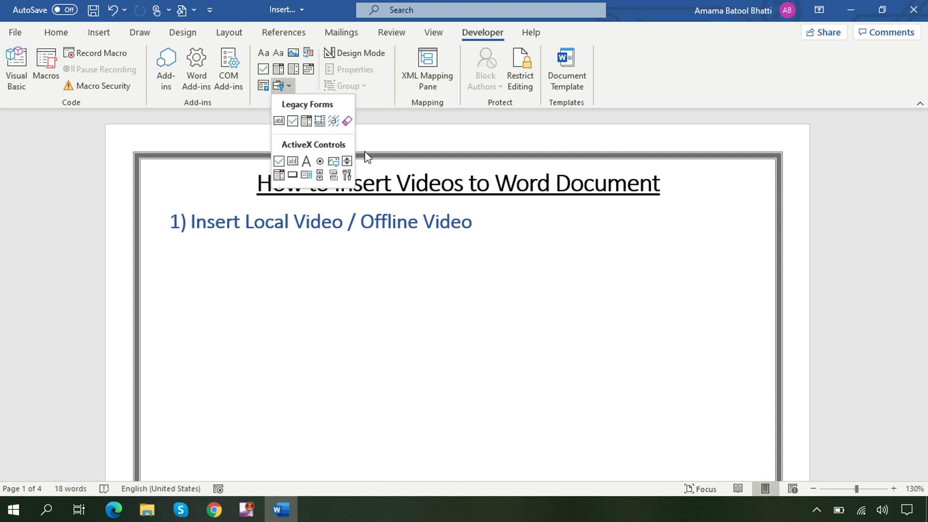
pyautogui.click(347, 172)
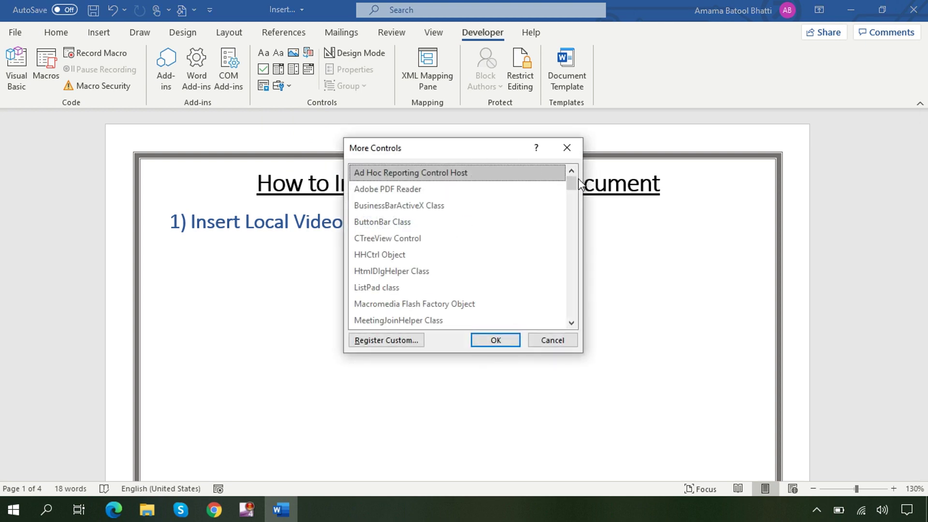
pyautogui.moveTo(573, 178); pyautogui.dragTo(579, 320)
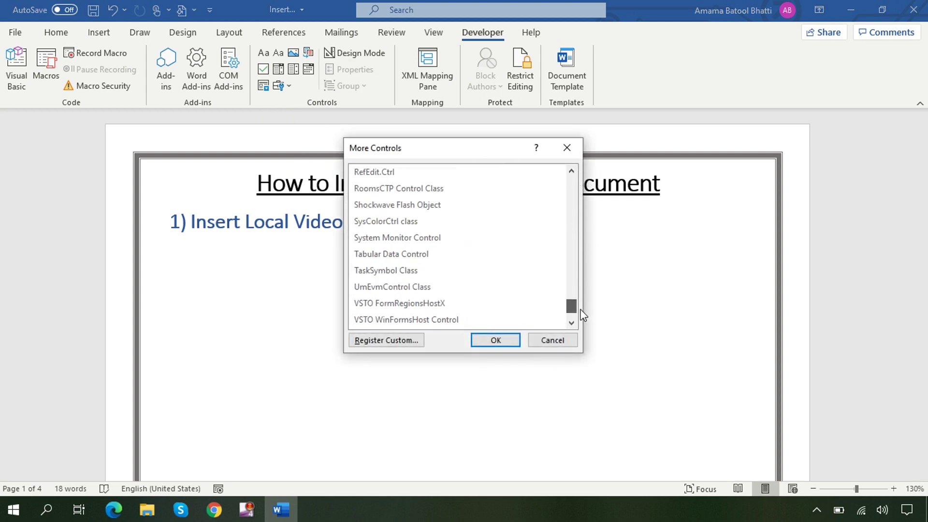
pyautogui.click(468, 290)
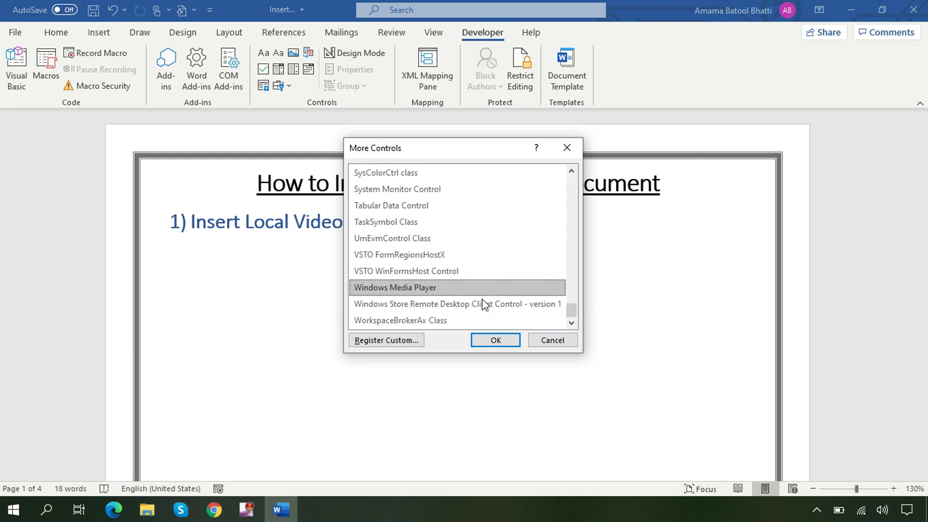
pyautogui.click(504, 339)
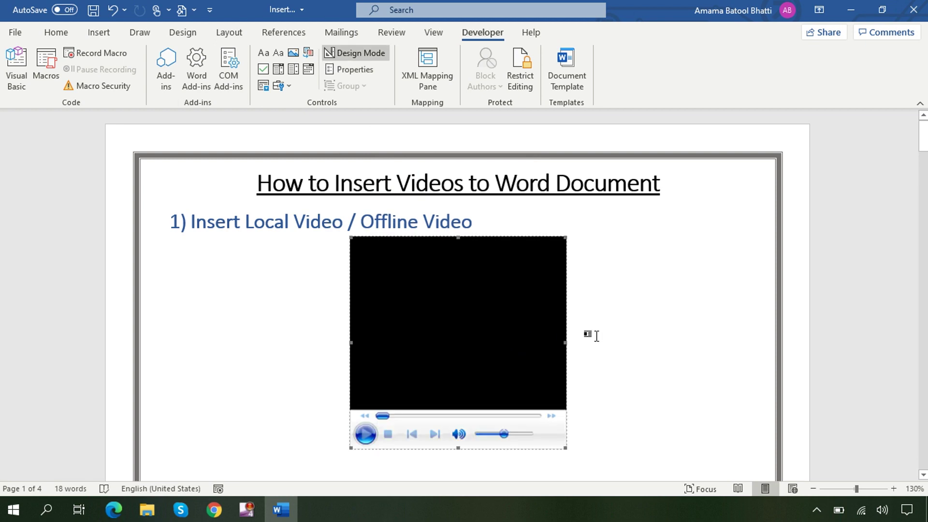
# Step: Drag the player's right sizing handle so it spans more of the page width
pyautogui.moveTo(568, 341); pyautogui.dragTo(676, 334)
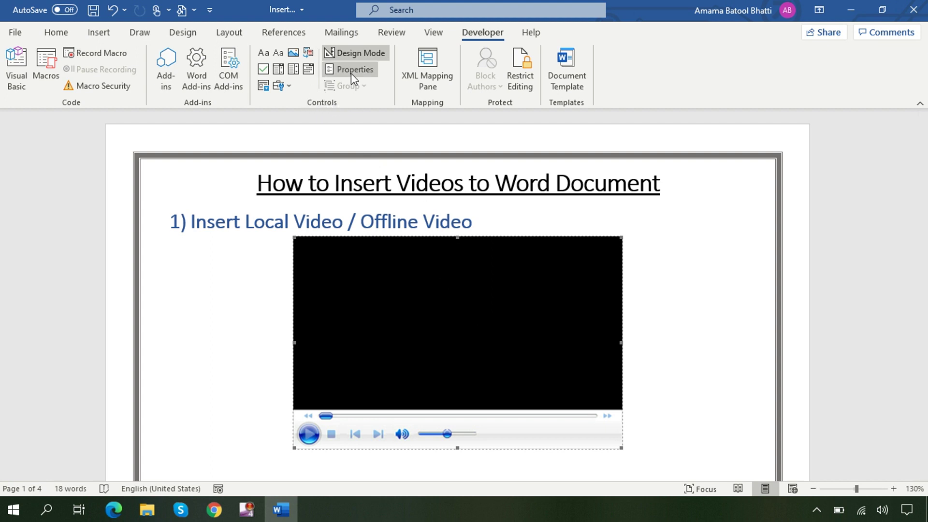
pyautogui.moveTo(320, 222)
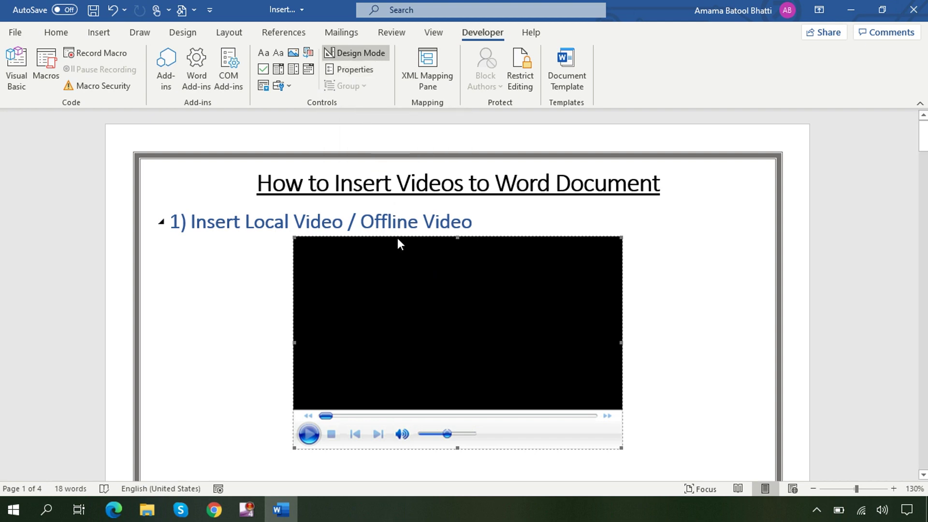
# Step: Link the player to the Insert Video in MS Word video through its custom properties
pyautogui.rightClick(392, 282)
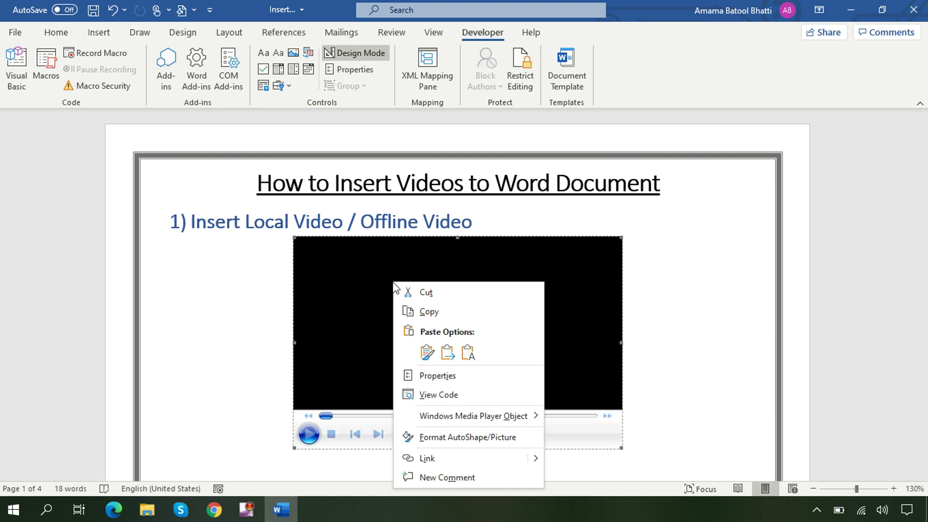
pyautogui.click(444, 375)
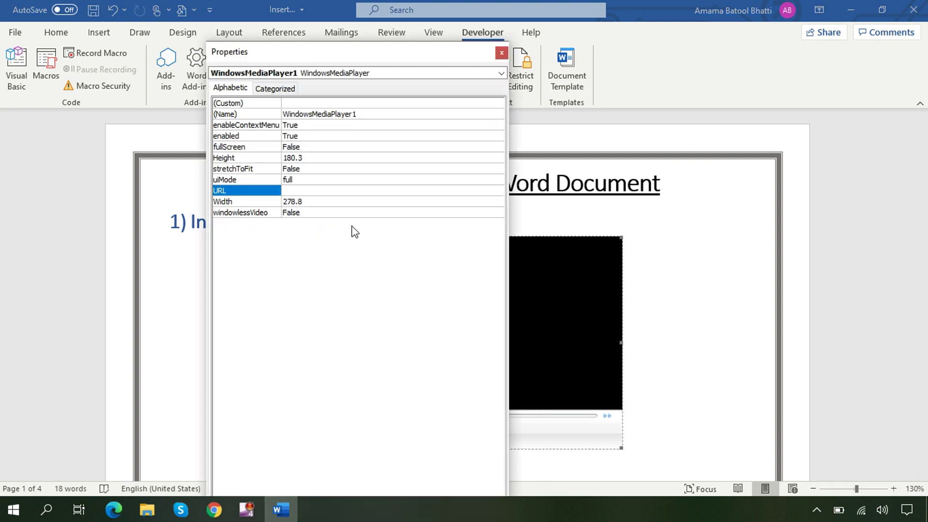
pyautogui.click(239, 107)
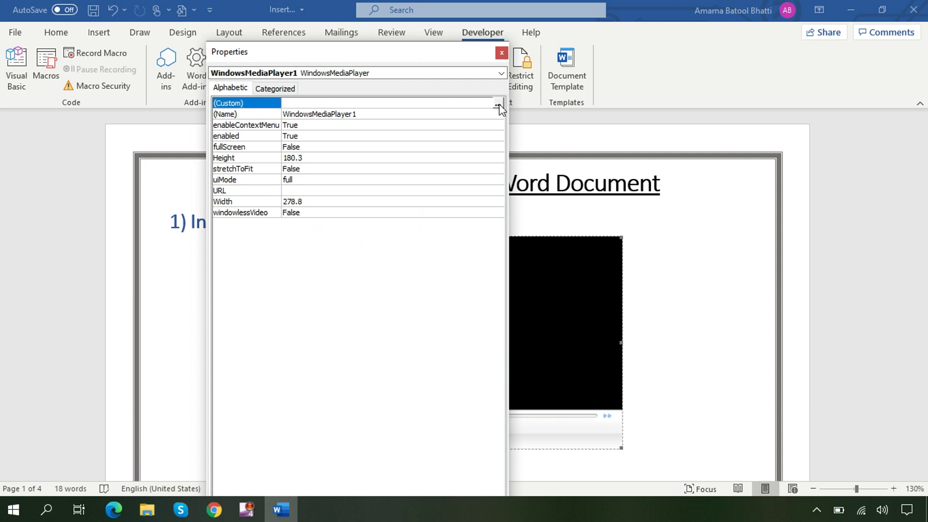
pyautogui.click(498, 105)
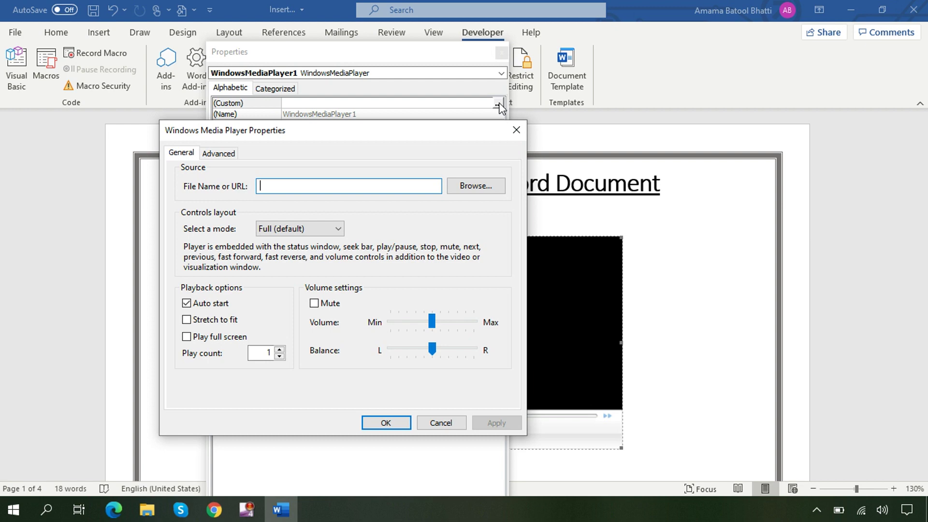
pyautogui.click(483, 184)
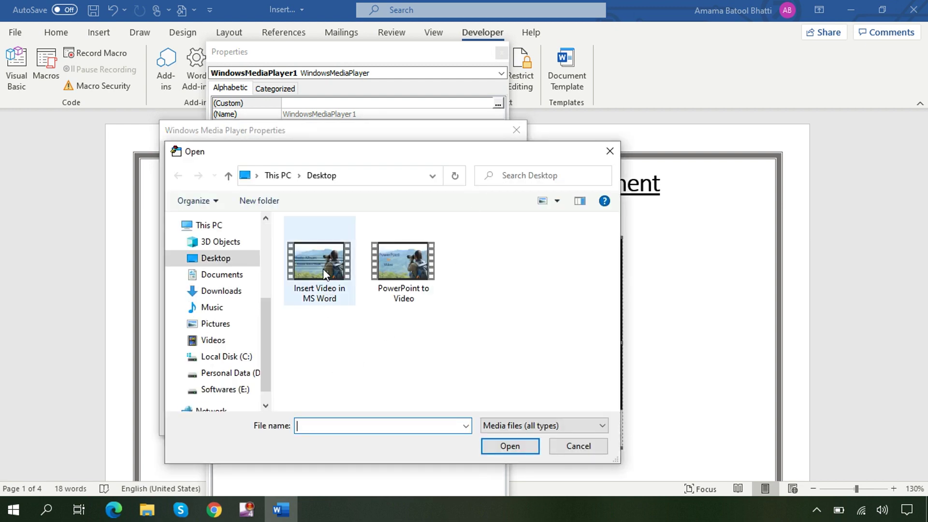
pyautogui.click(323, 268)
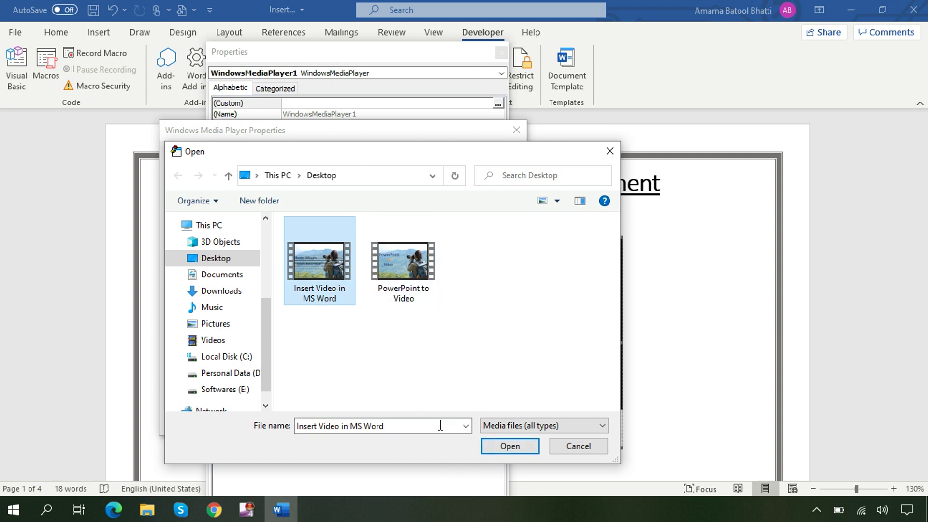
pyautogui.click(498, 447)
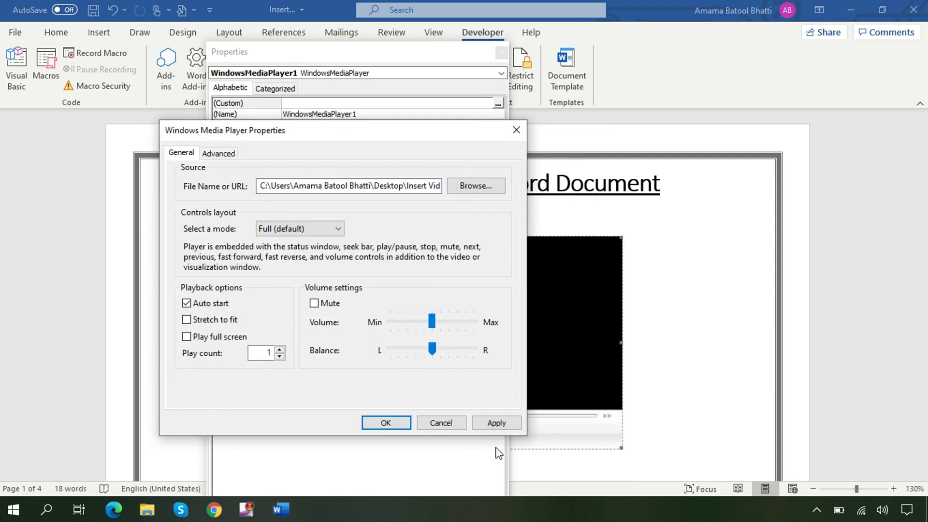
# Step: Enable windowless video, apply the player settings, and close the Properties pane
pyautogui.click(232, 155)
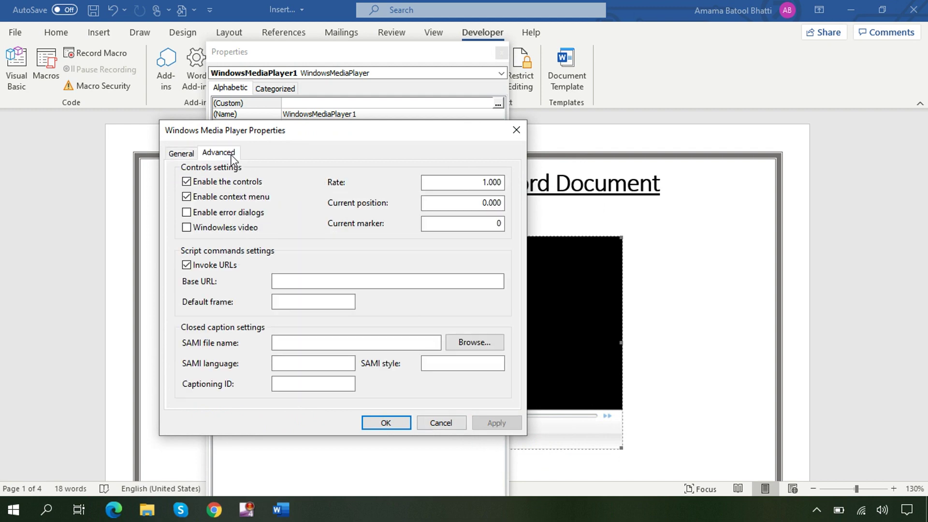
pyautogui.click(187, 227)
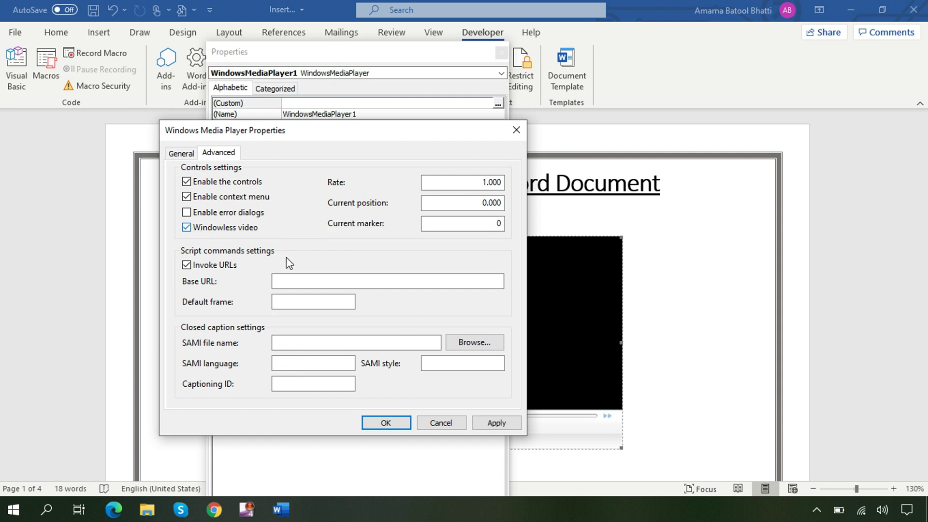
pyautogui.click(398, 425)
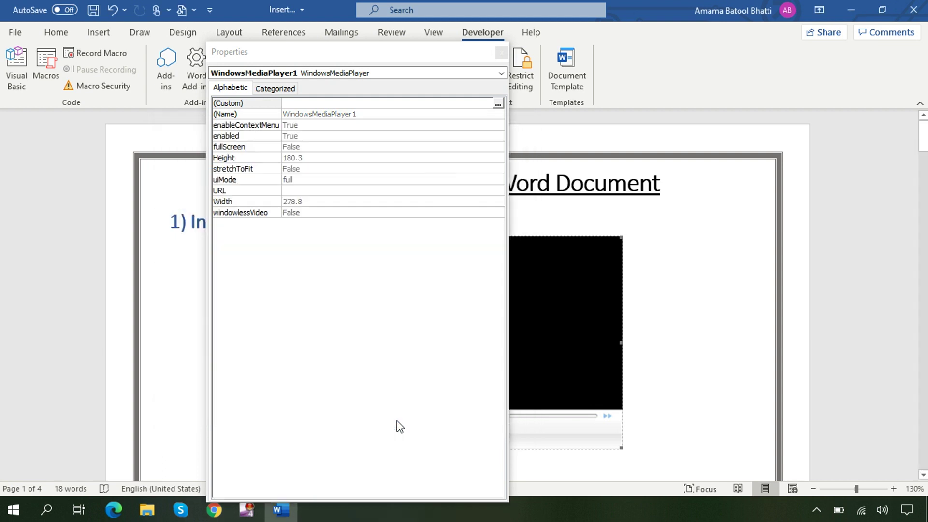
pyautogui.click(502, 52)
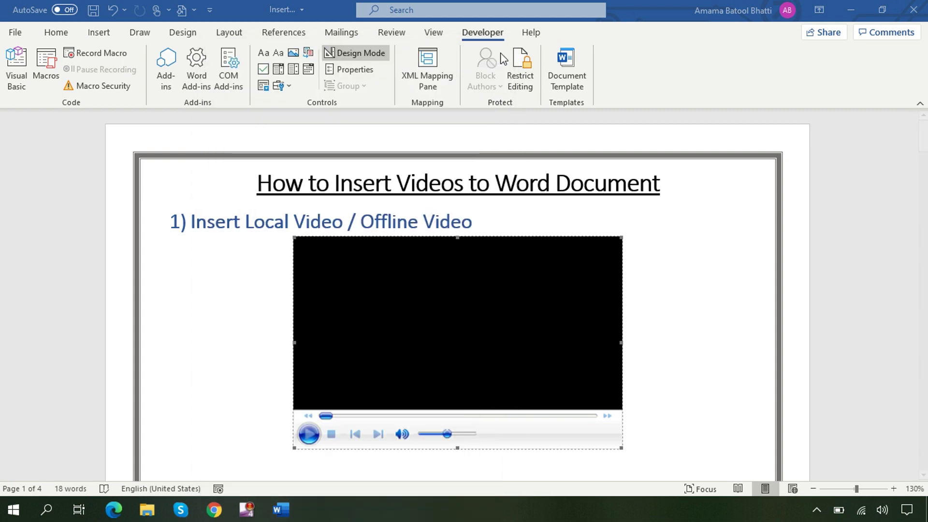
# Step: Turn off Design Mode, then pause, resume and stop the playing local video
pyautogui.click(364, 55)
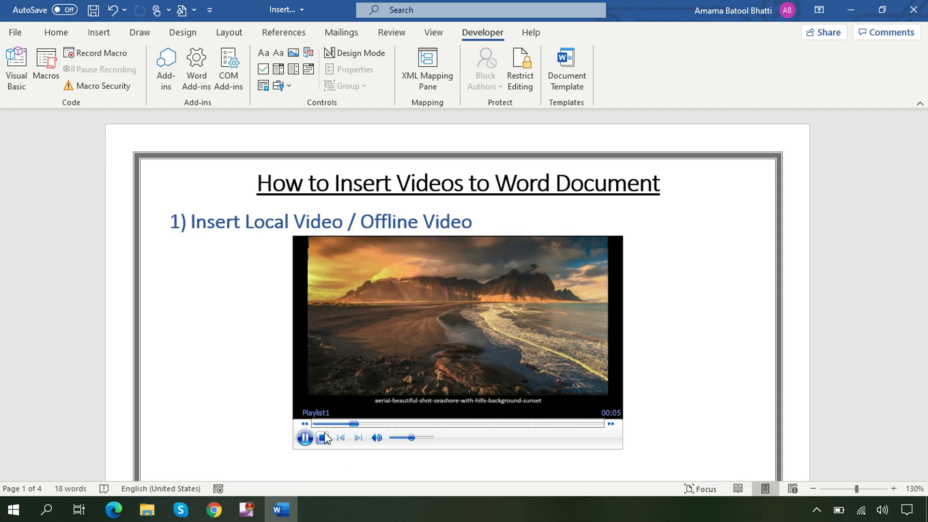
pyautogui.click(305, 437)
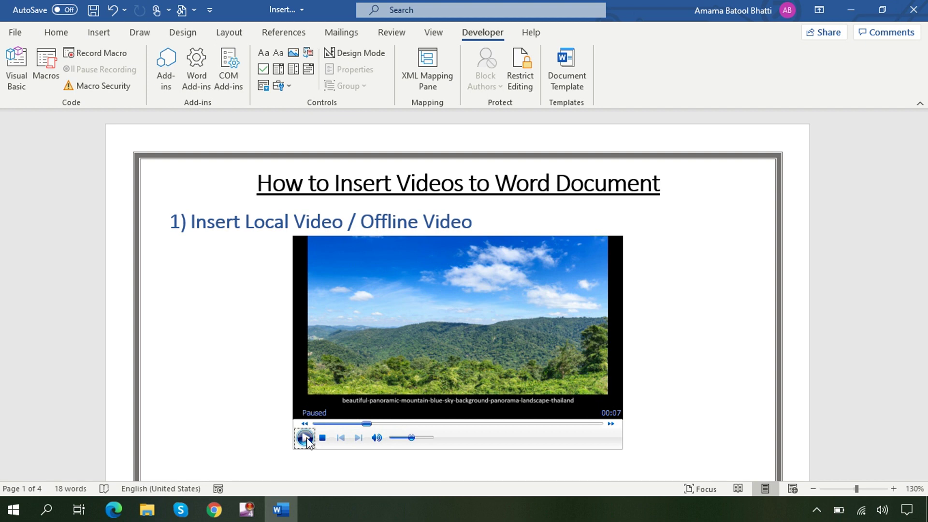
pyautogui.click(305, 437)
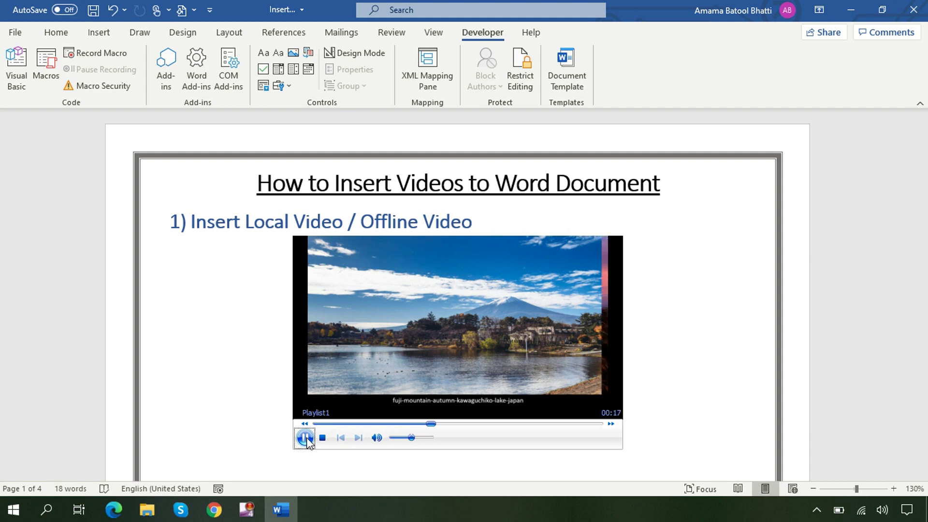
pyautogui.click(323, 438)
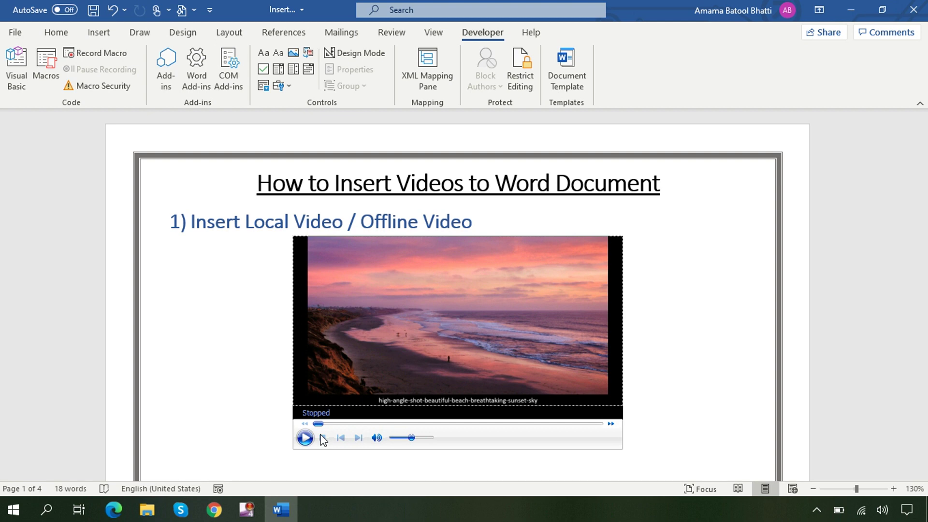
# Step: Centre a new line below the media player with Ctrl+E
pyautogui.scroll(-5, 323, 440)
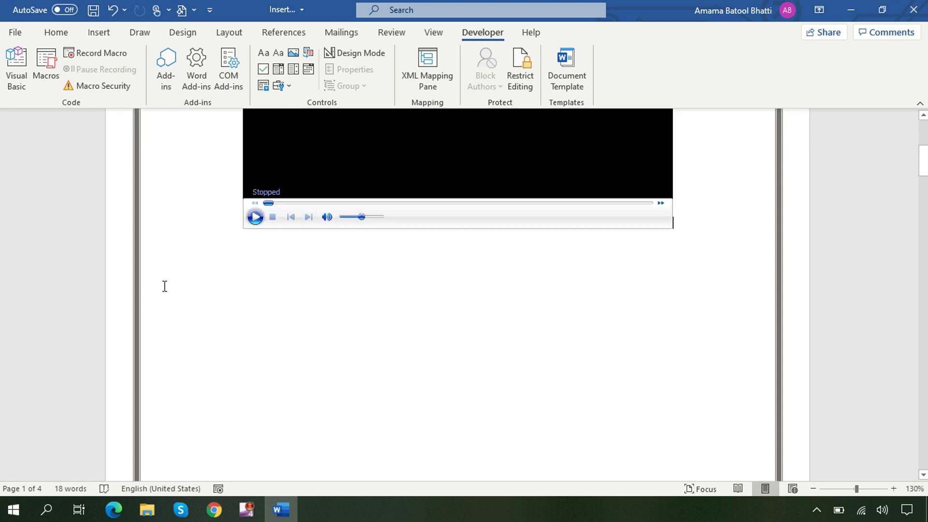
pyautogui.click(56, 32)
pyautogui.hotkey('ctrl', 'e')
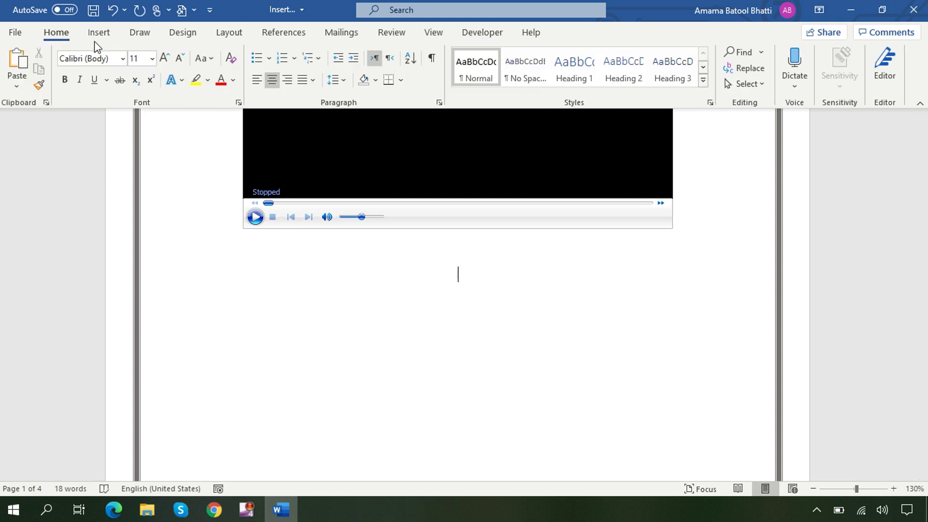
# Step: Embed Insert Video in MS Word.mp4 from the Desktop as an object displayed as an icon
pyautogui.click(99, 32)
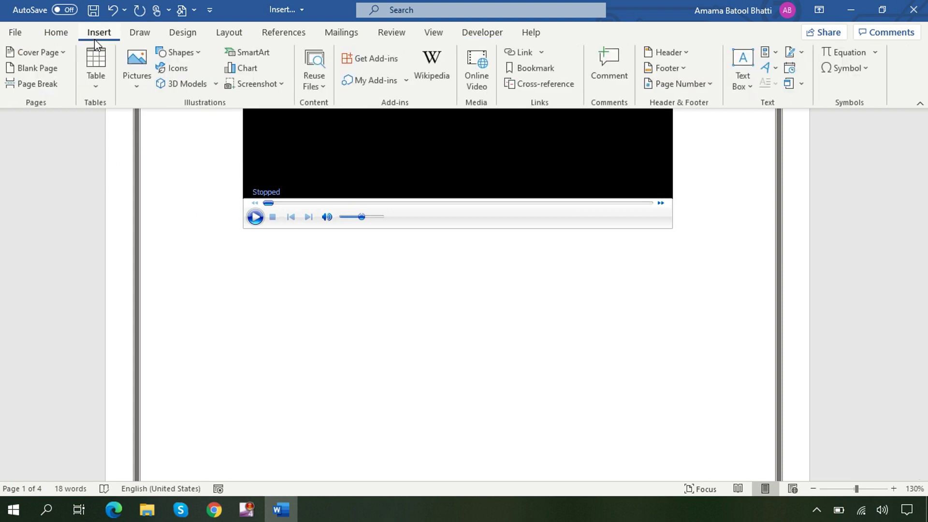
pyautogui.click(793, 83)
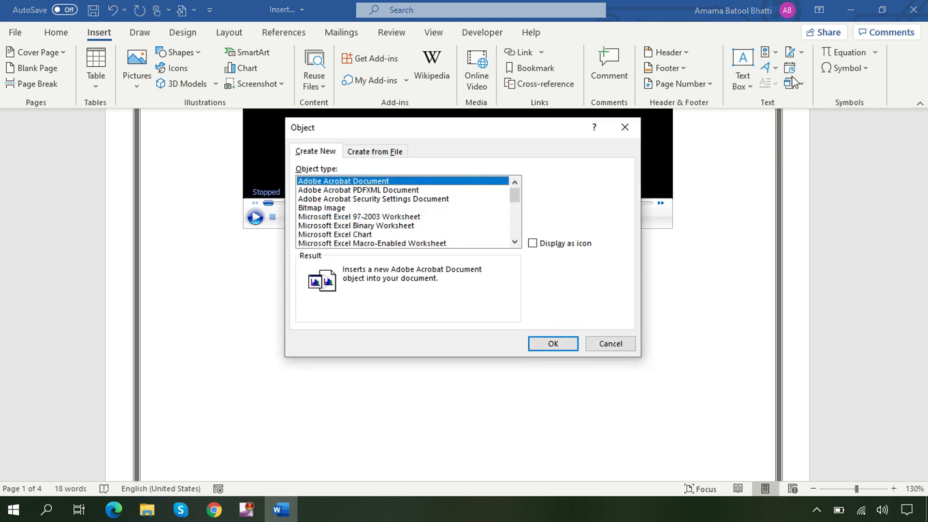
pyautogui.click(378, 152)
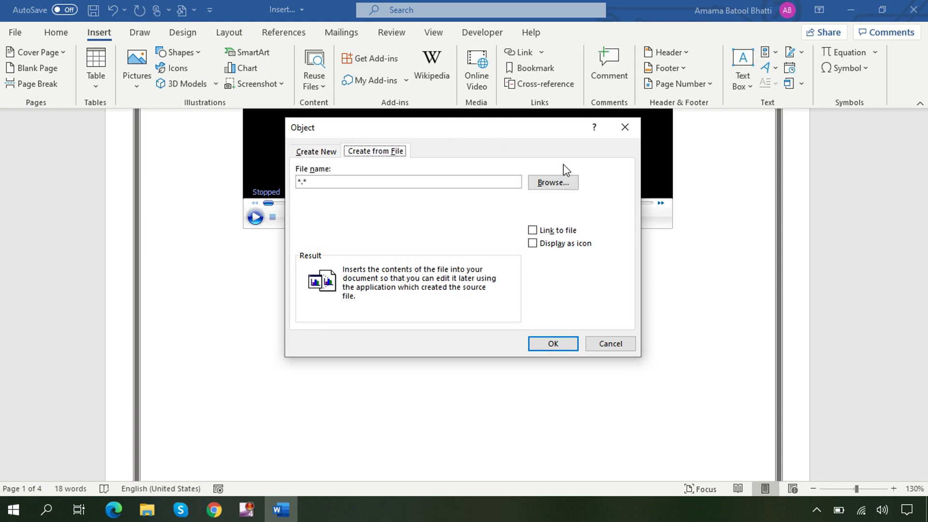
pyautogui.click(569, 184)
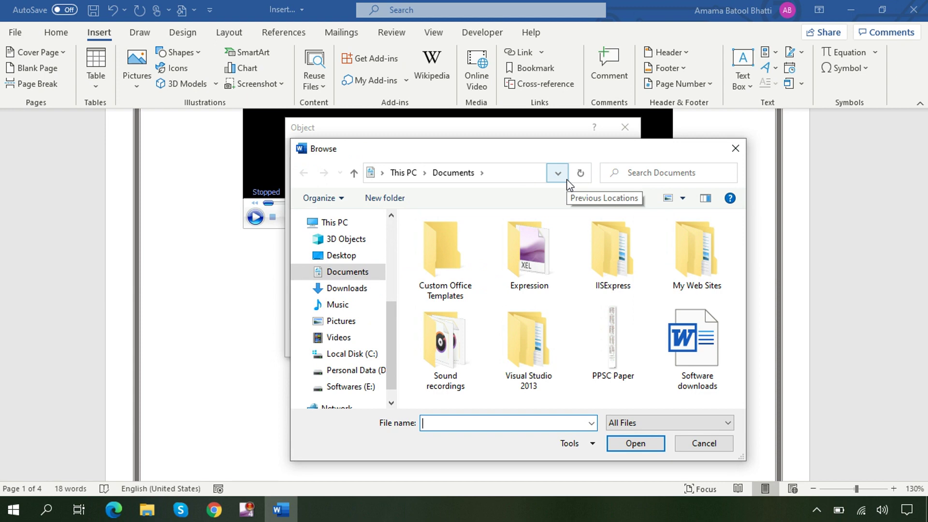
pyautogui.click(365, 256)
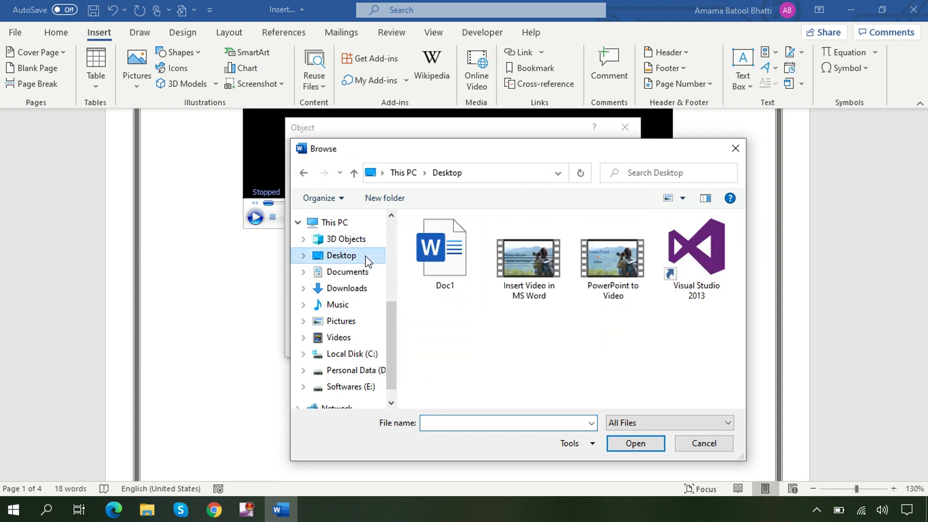
pyautogui.click(540, 258)
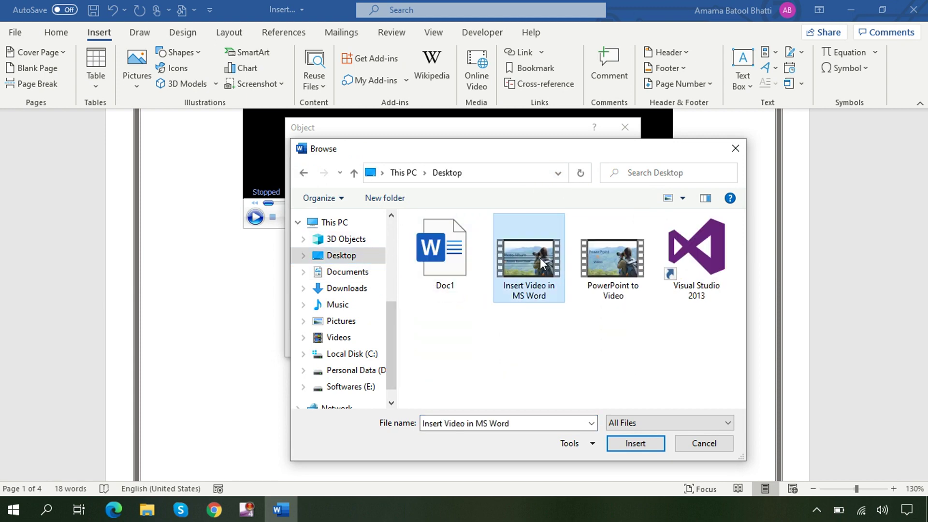
pyautogui.click(628, 444)
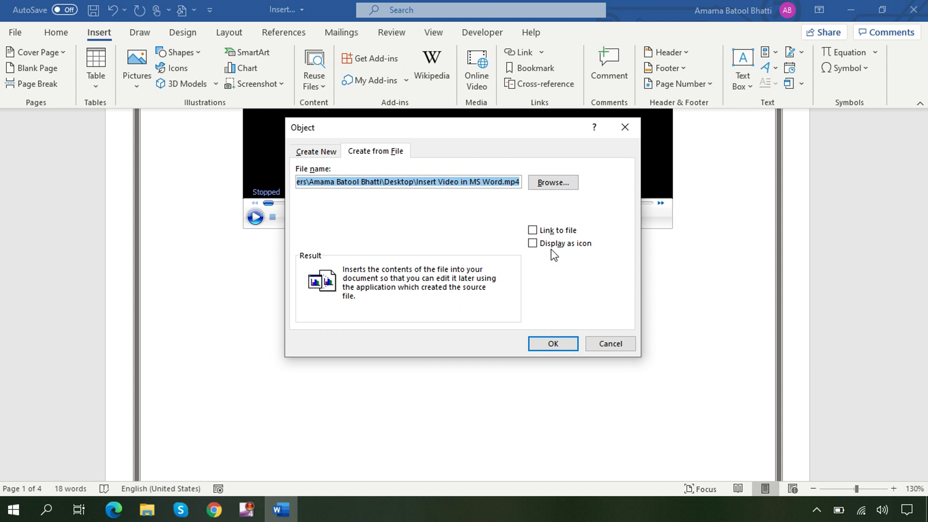
pyautogui.click(537, 245)
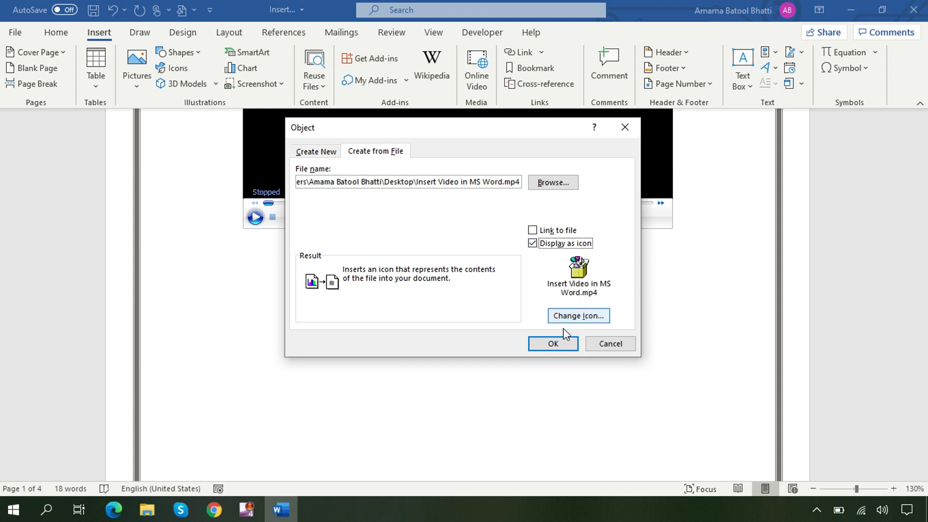
pyautogui.click(554, 342)
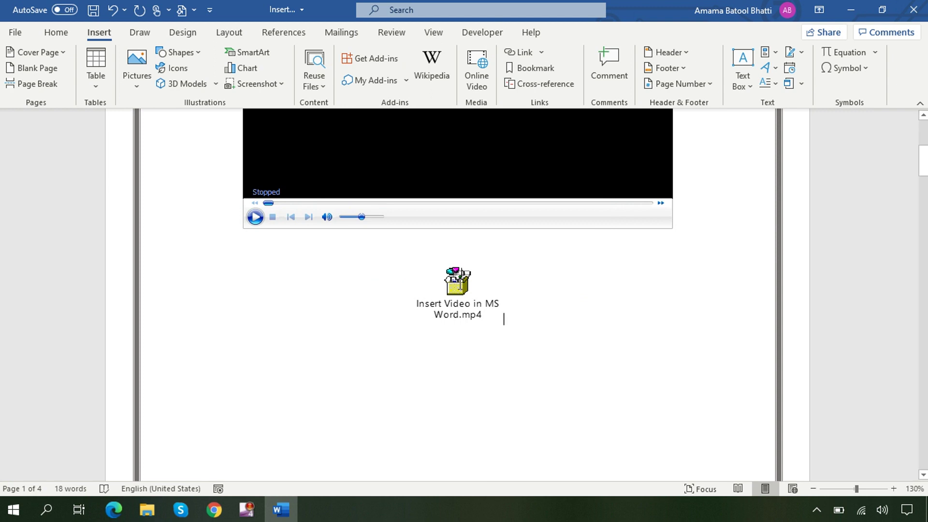
# Step: Open the embedded MP4 package icon and confirm opening its video
pyautogui.doubleClick(458, 280)
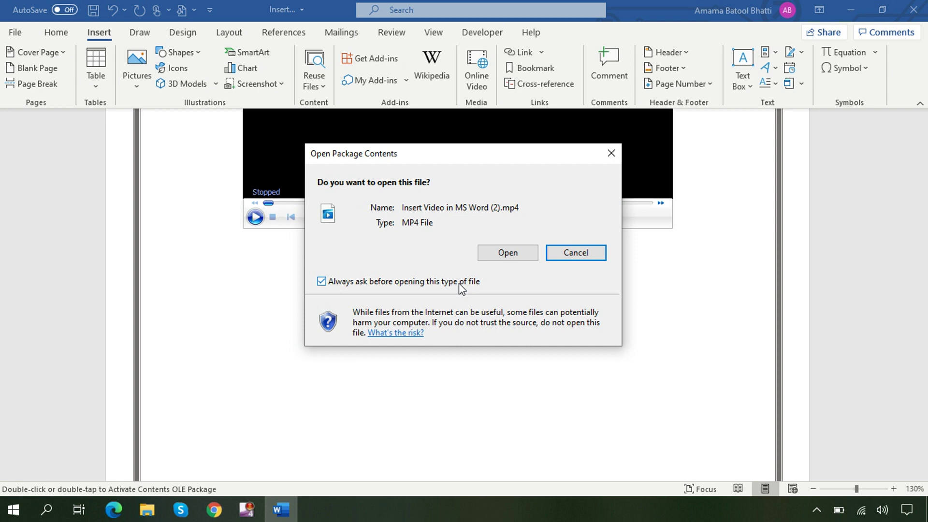
pyautogui.click(506, 253)
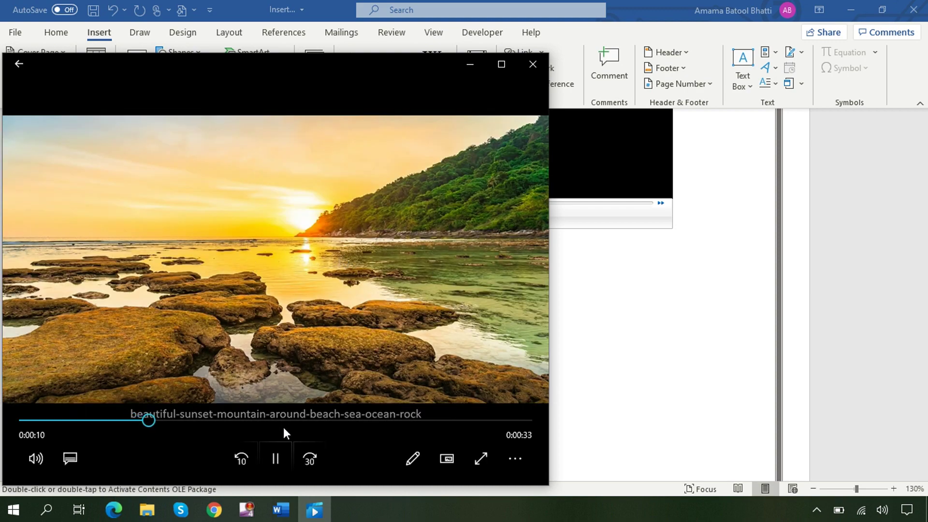
# Step: Pause the packaged video in Movies & TV and close the player window
pyautogui.click(276, 458)
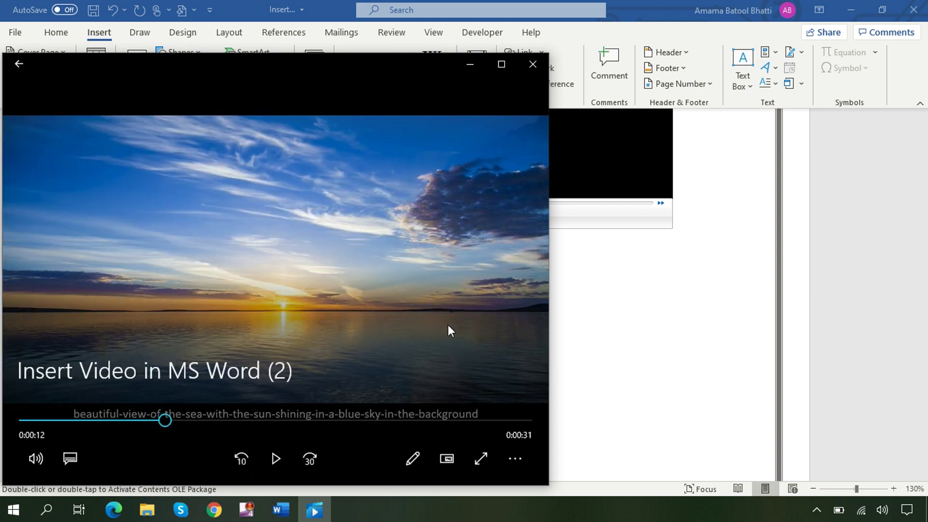
pyautogui.click(531, 71)
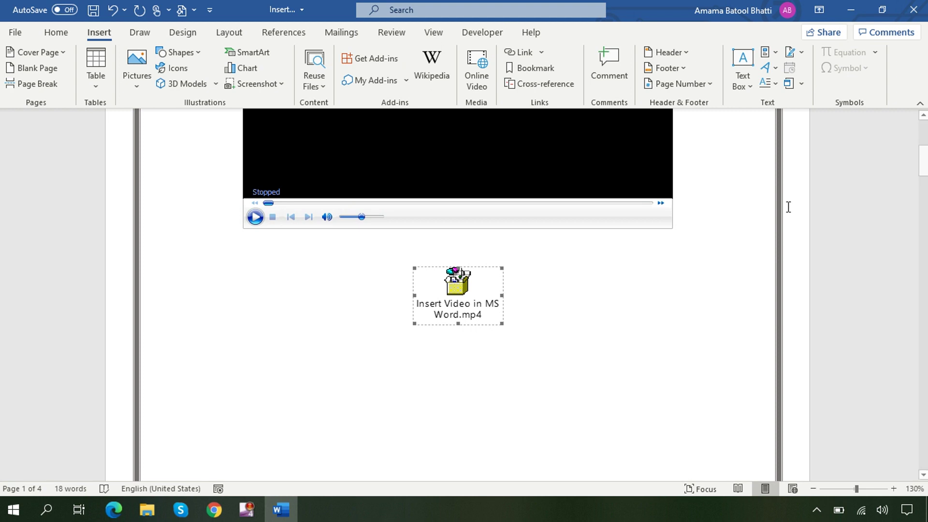
# Step: Move the '2) Insert Online Video' heading to the top of page 2
pyautogui.moveTo(924, 166); pyautogui.dragTo(924, 233)
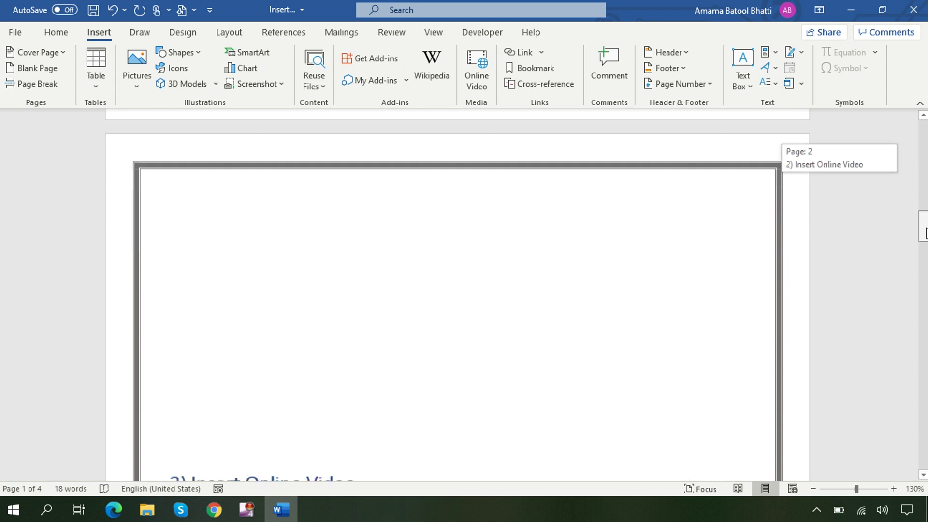
pyautogui.click(285, 345)
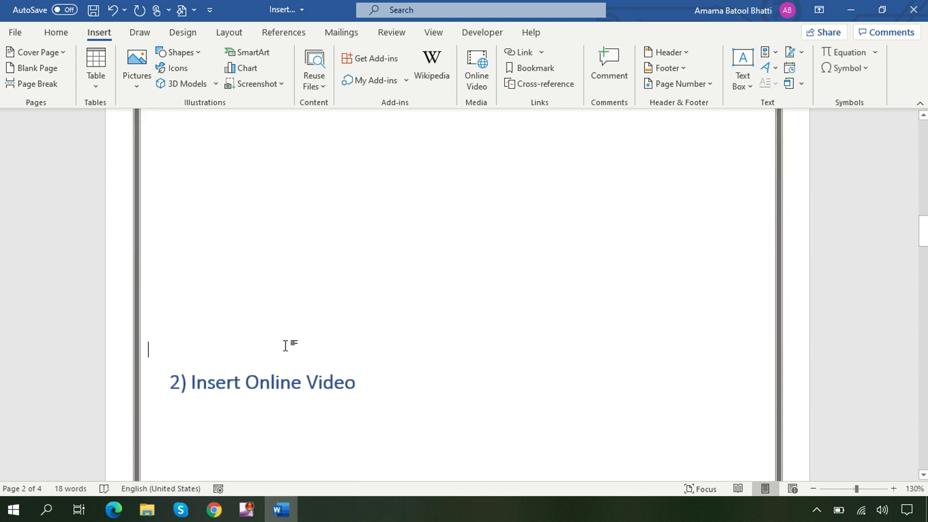
pyautogui.press('BackSpace')
pyautogui.press('BackSpace')
pyautogui.press('BackSpace')
pyautogui.press('BackSpace')
pyautogui.press('BackSpace')
pyautogui.press('BackSpace')
pyautogui.press('BackSpace')
pyautogui.press('BackSpace')
pyautogui.press('BackSpace')
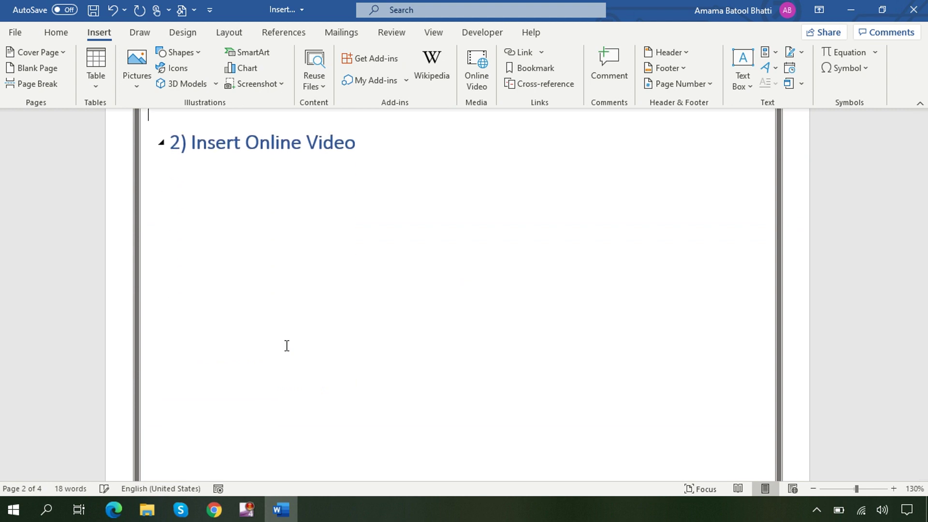
pyautogui.press('BackSpace')
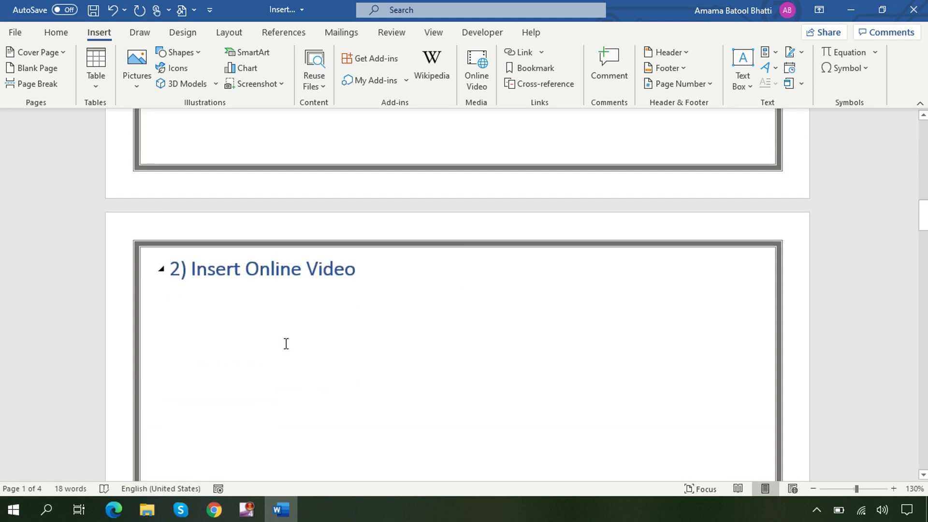
# Step: Centre the empty line beneath the online video heading
pyautogui.click(261, 298)
pyautogui.click(56, 32)
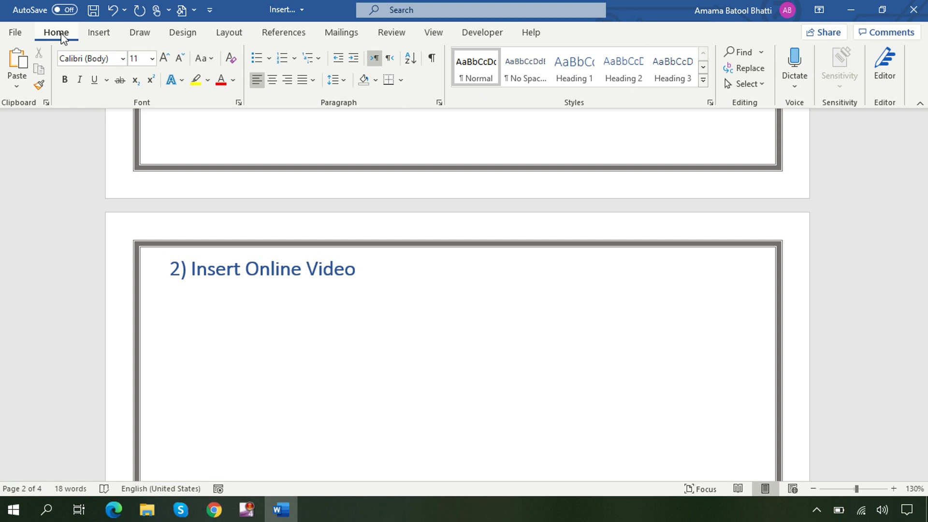
pyautogui.click(273, 80)
pyautogui.click(98, 33)
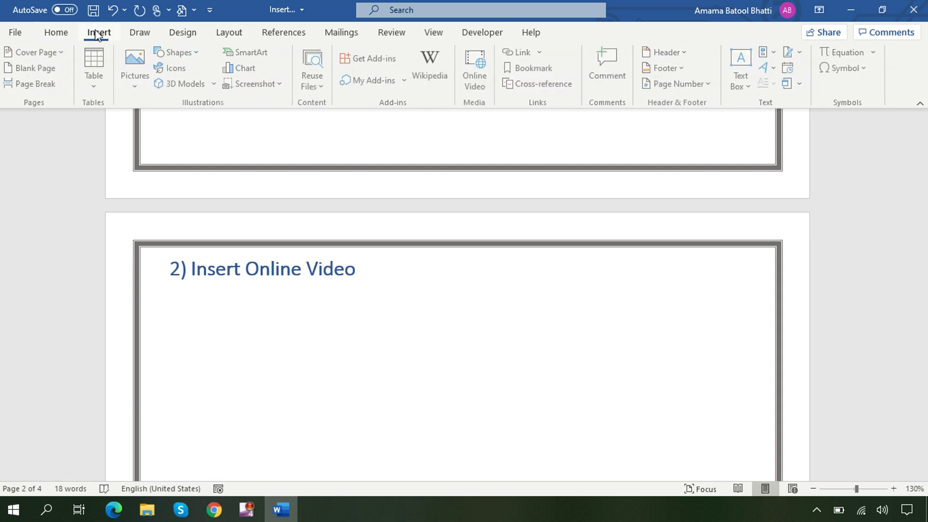
# Step: Open Word's Online Video dialog, then bring up the open Chrome windows
pyautogui.click(480, 70)
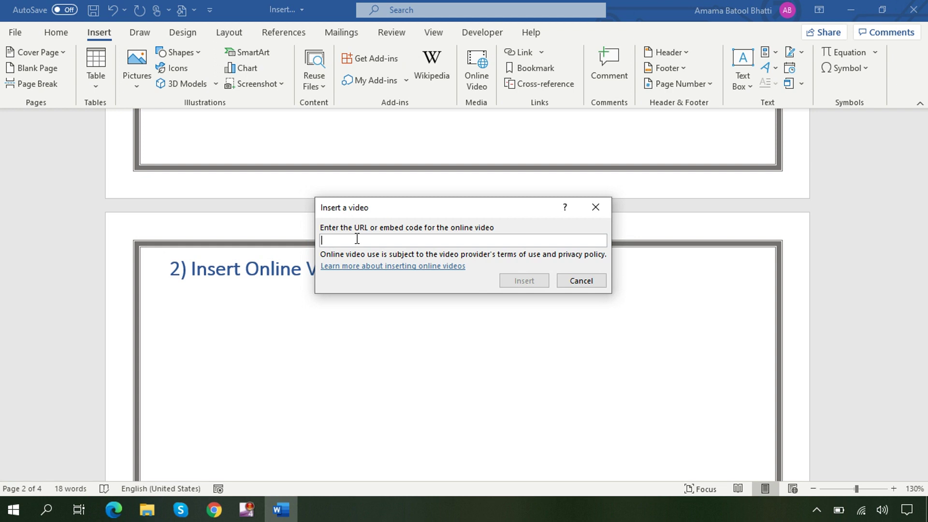
pyautogui.click(221, 505)
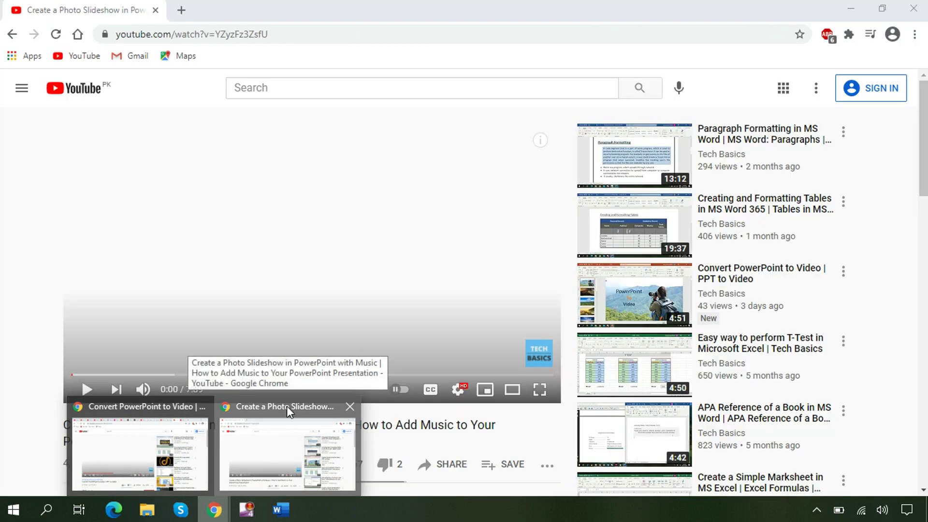
# Step: Select the YouTube slideshow video's web address in Chrome and return to Word's Insert a video dialog
pyautogui.click(287, 406)
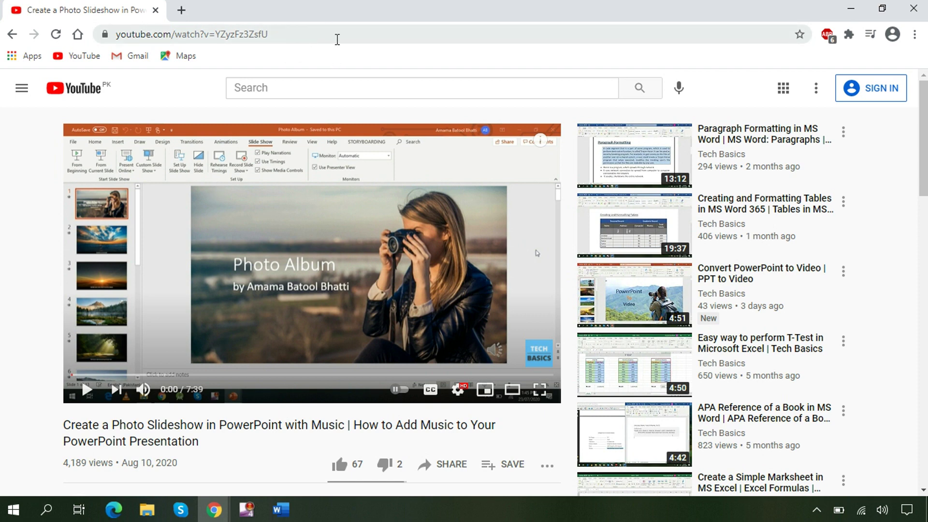
pyautogui.moveTo(301, 32); pyautogui.dragTo(145, 36)
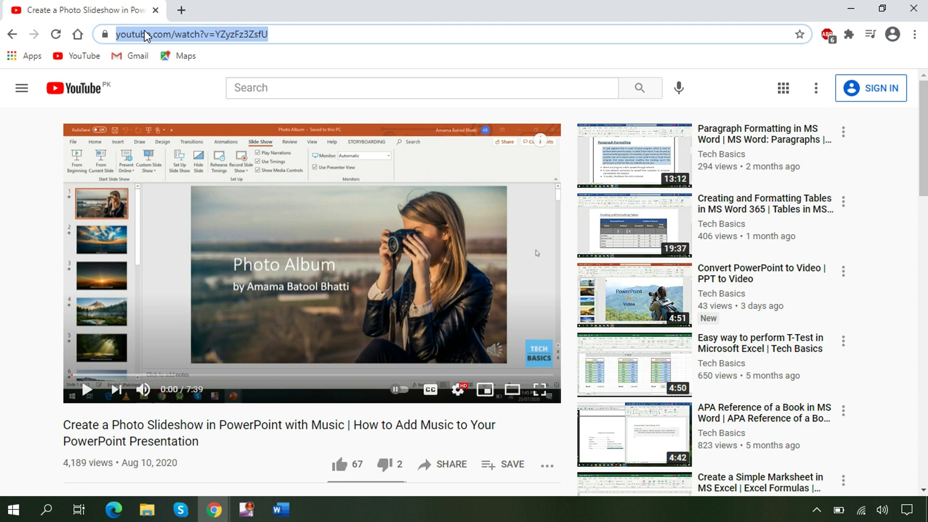
pyautogui.click(280, 510)
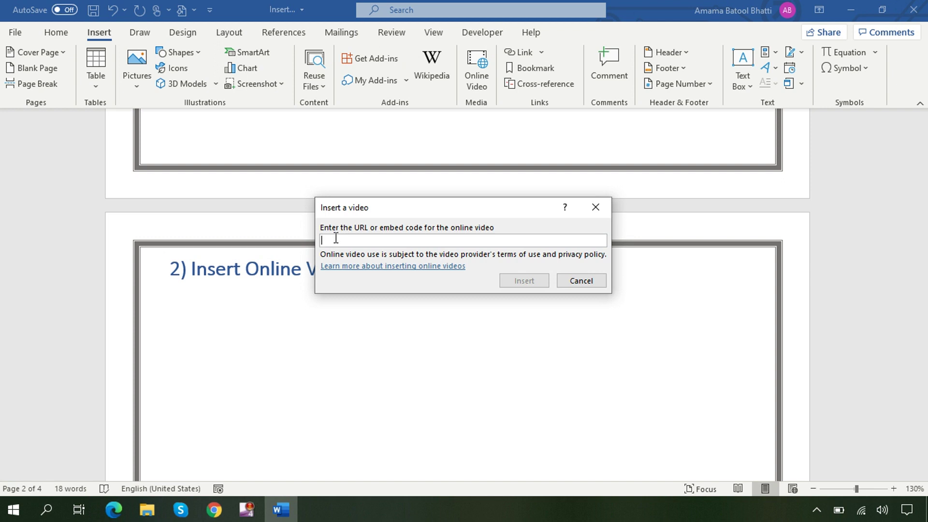
# Step: Paste the YouTube URL into the Insert a video box and insert it under '2) Insert Online Video'
pyautogui.write('https://www.youtube.com/watch?v=YZyzFz3ZsfU')
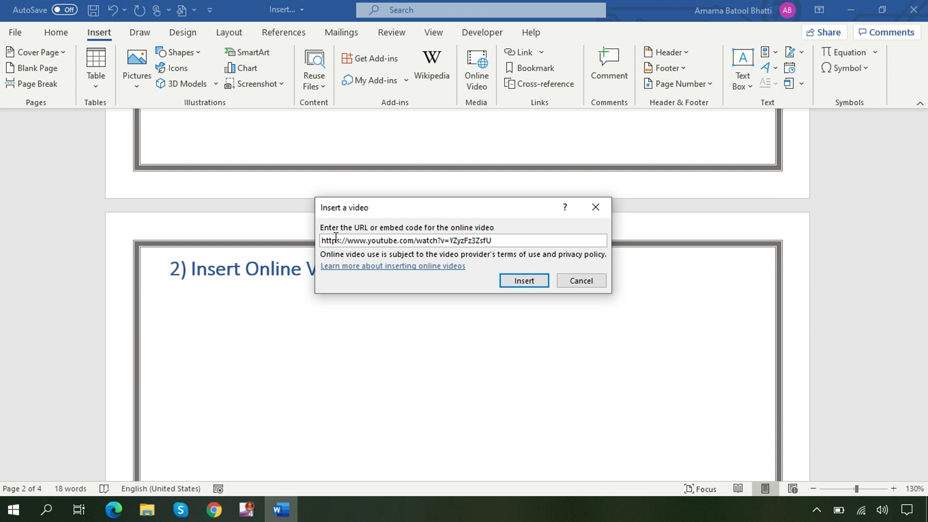
pyautogui.click(517, 282)
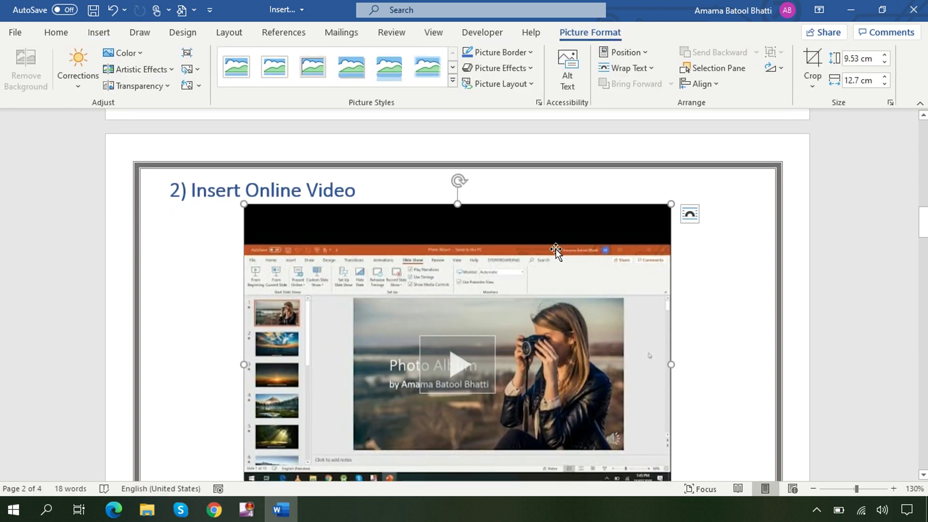
# Step: Shorten the embedded video to 5.85 cm high and narrow it to 9.14 cm wide
pyautogui.moveTo(924, 231); pyautogui.dragTo(924, 235)
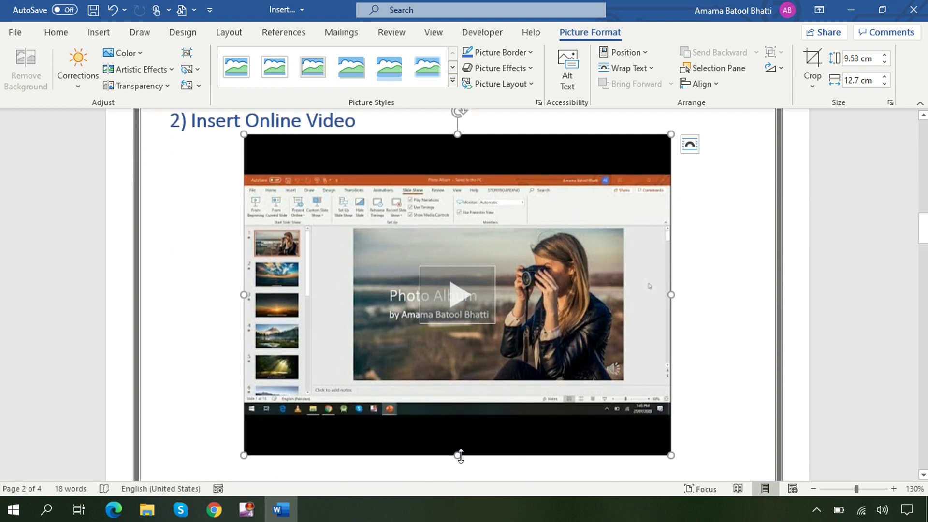
pyautogui.moveTo(460, 455); pyautogui.dragTo(450, 309)
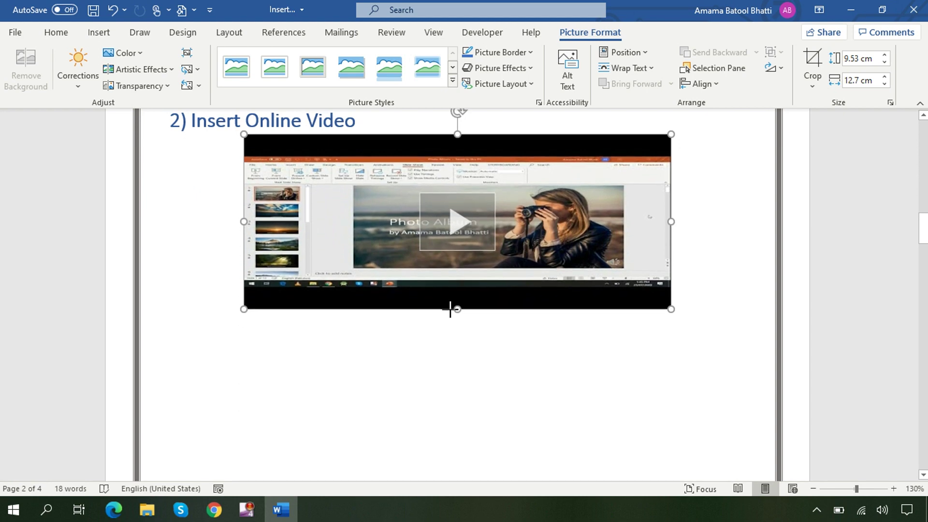
pyautogui.moveTo(450, 310); pyautogui.dragTo(452, 331)
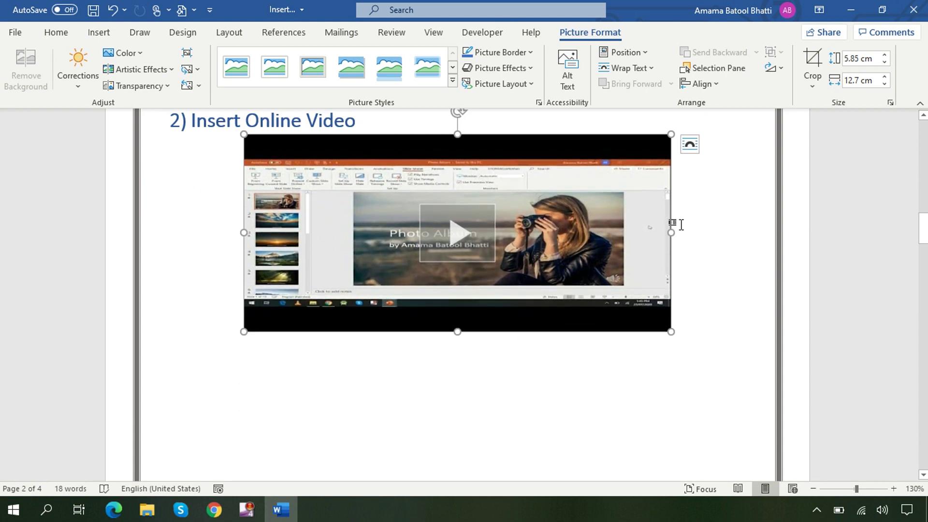
pyautogui.moveTo(671, 232); pyautogui.dragTo(551, 230)
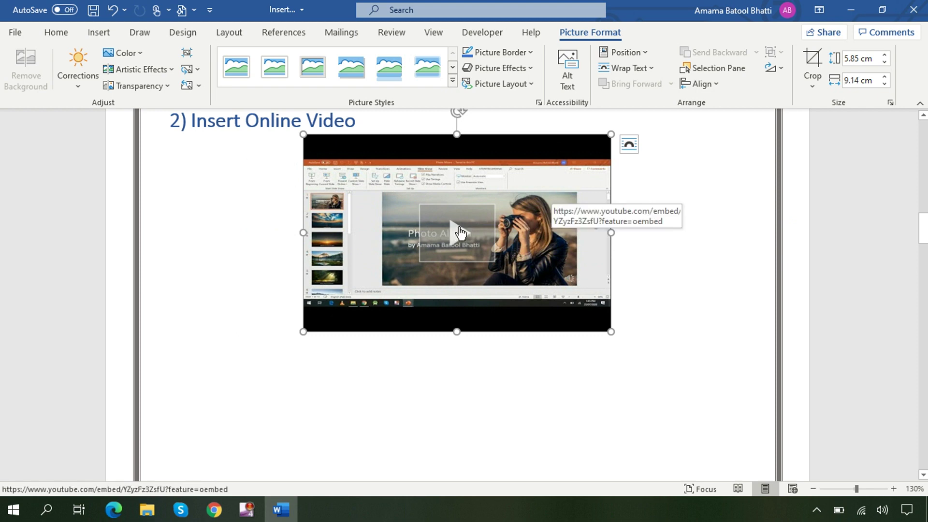
# Step: Play and pause the embedded video, then open it on the YouTube website via its title
pyautogui.click(459, 232)
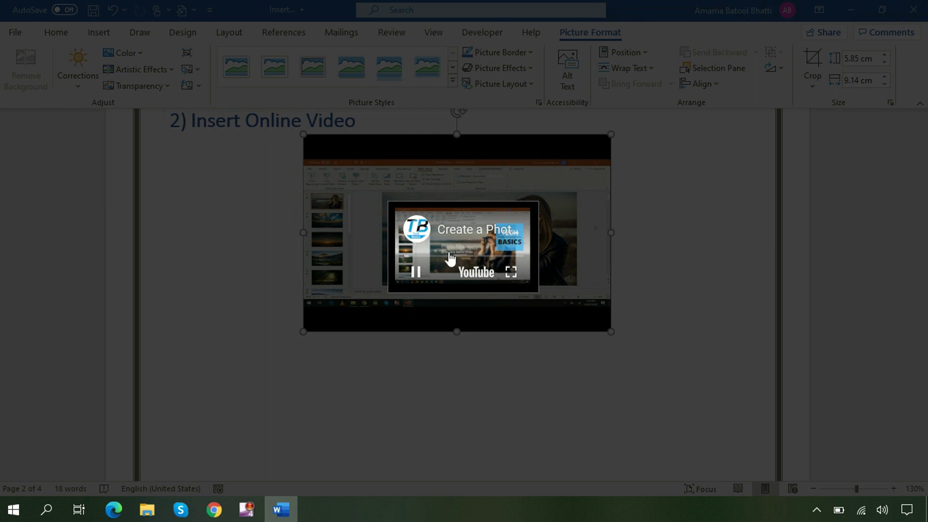
pyautogui.click(415, 272)
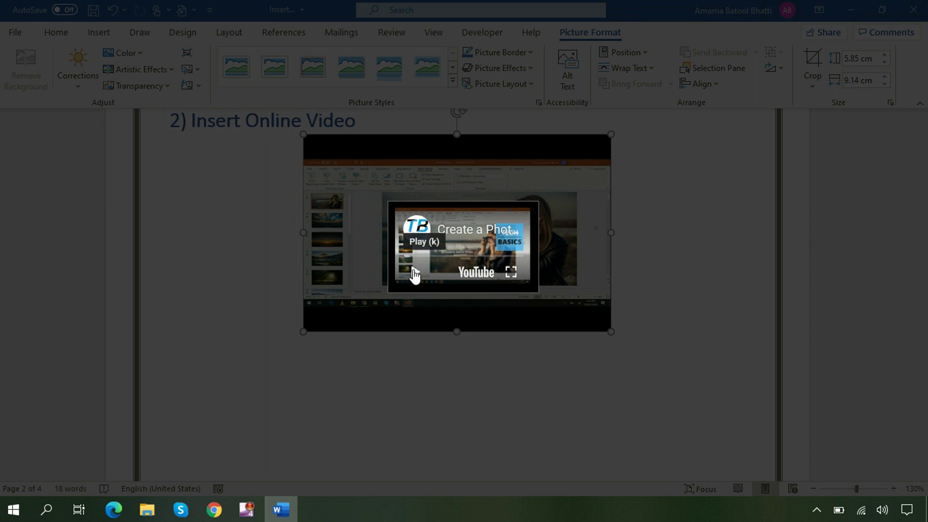
pyautogui.doubleClick(472, 221)
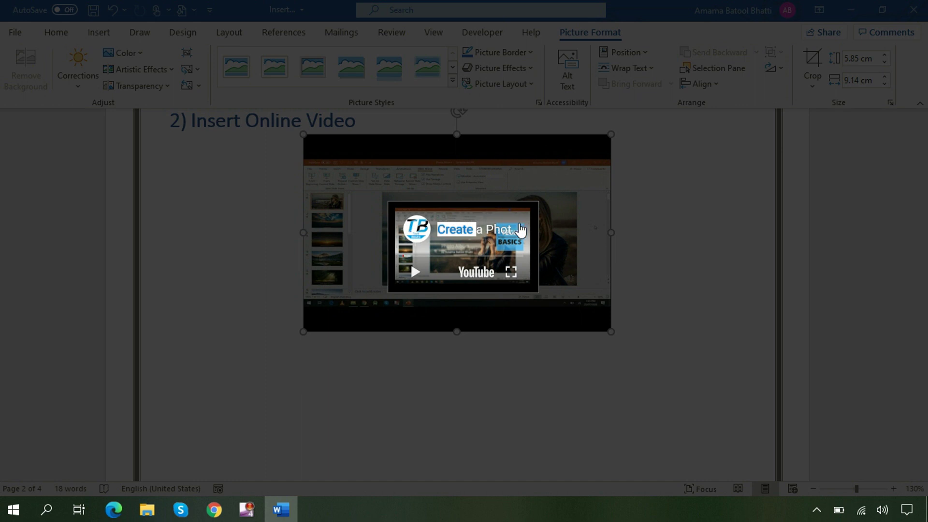
pyautogui.click(480, 237)
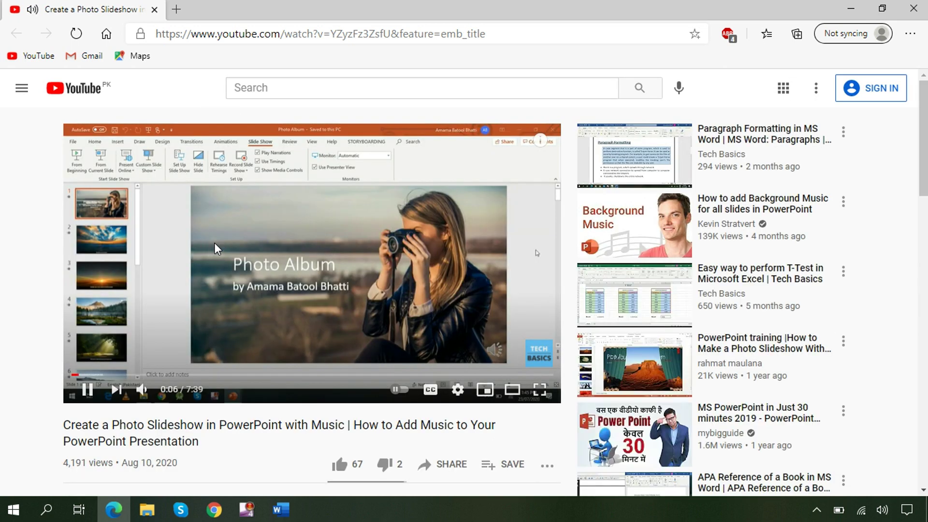
# Step: Pause the YouTube video at 0:07 and return to the Word document
pyautogui.click(537, 253)
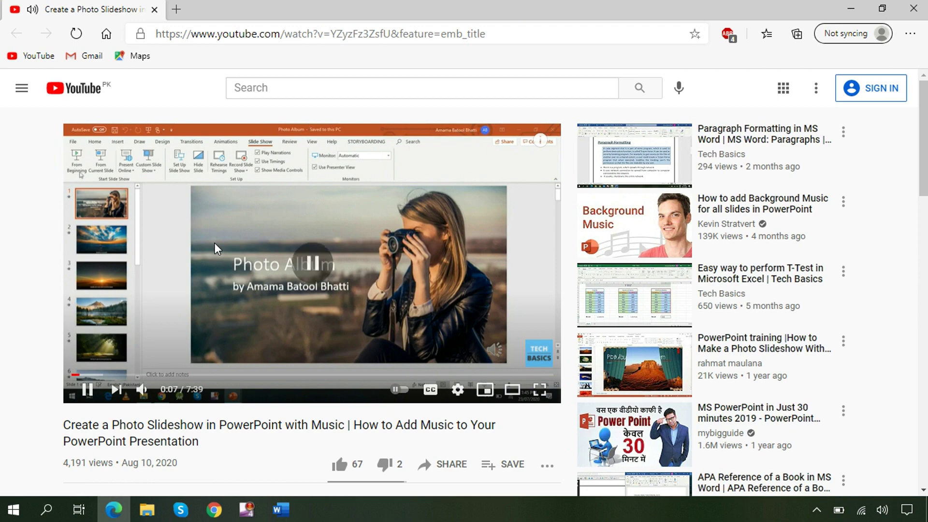
pyautogui.click(296, 509)
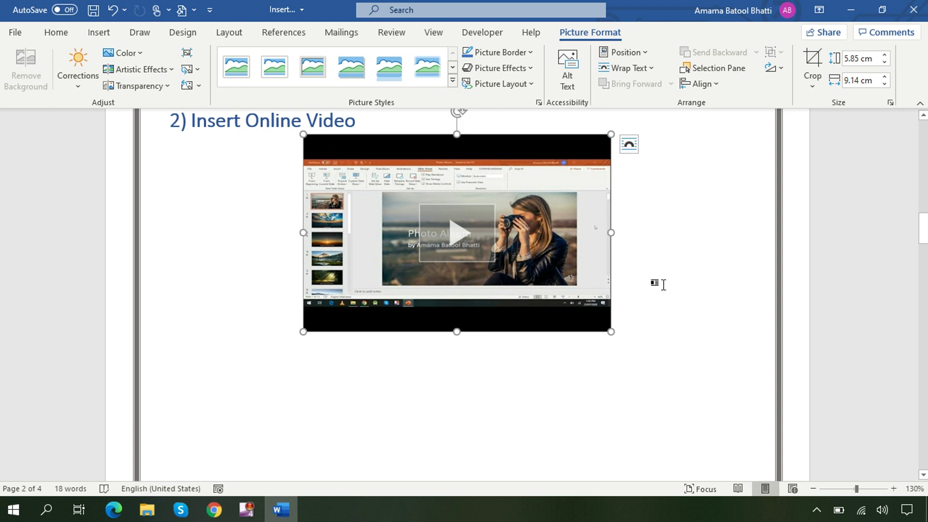
# Step: Scroll up to the document title and the '1) Insert Local Video / Offline Video' section
pyautogui.moveTo(923, 227); pyautogui.dragTo(923, 133)
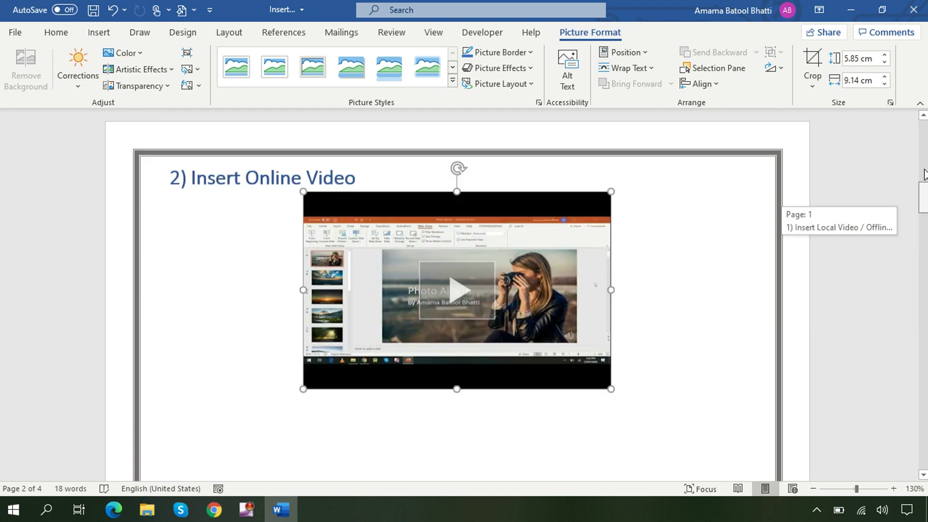